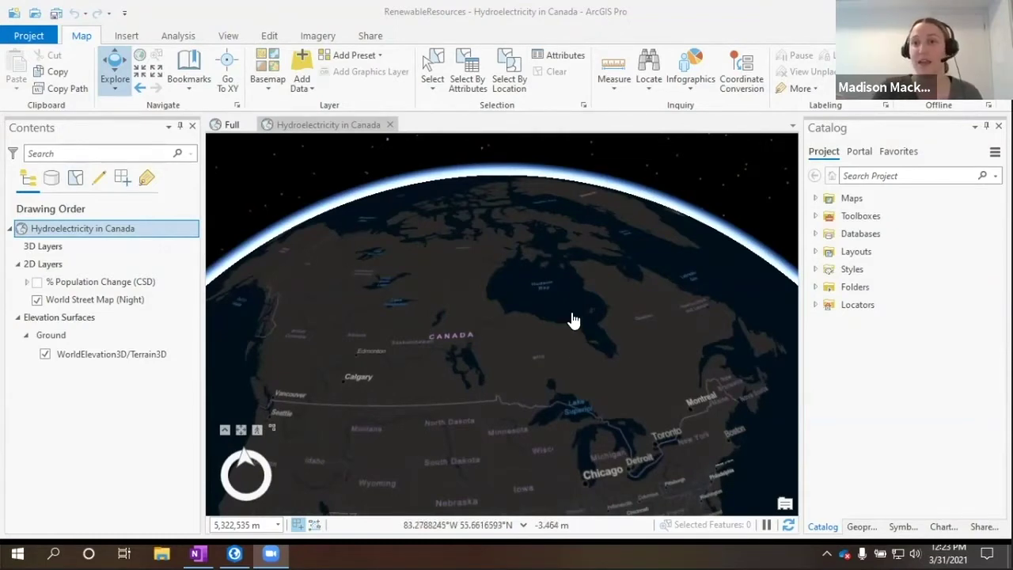
Step: Add the Renewable Energy Sources web layer from the portal's My Content to the Hydroelectricity in Canada scene
{"action": "left_click", "coordinate": [863, 156]}
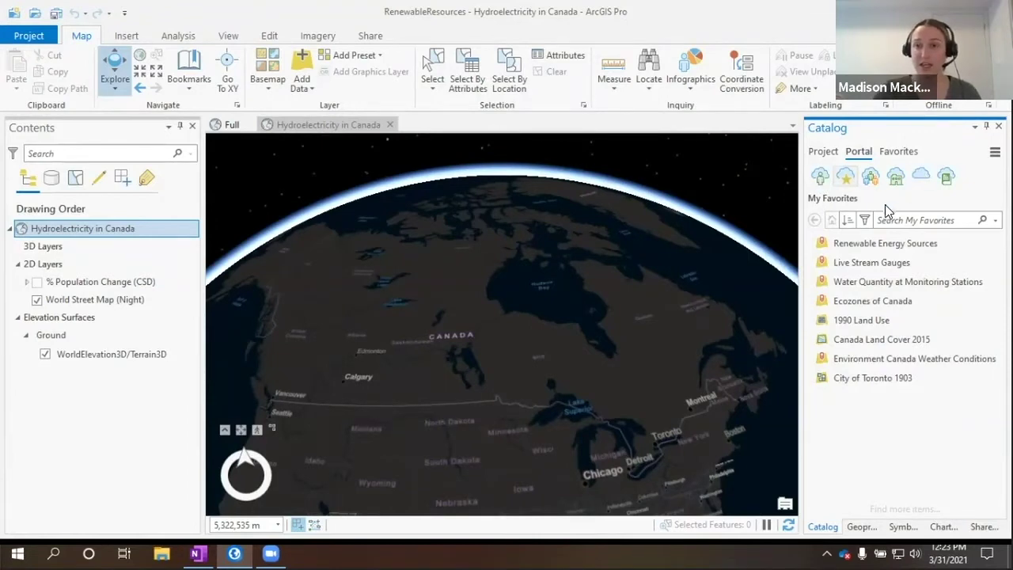
{"action": "left_click", "coordinate": [818, 179]}
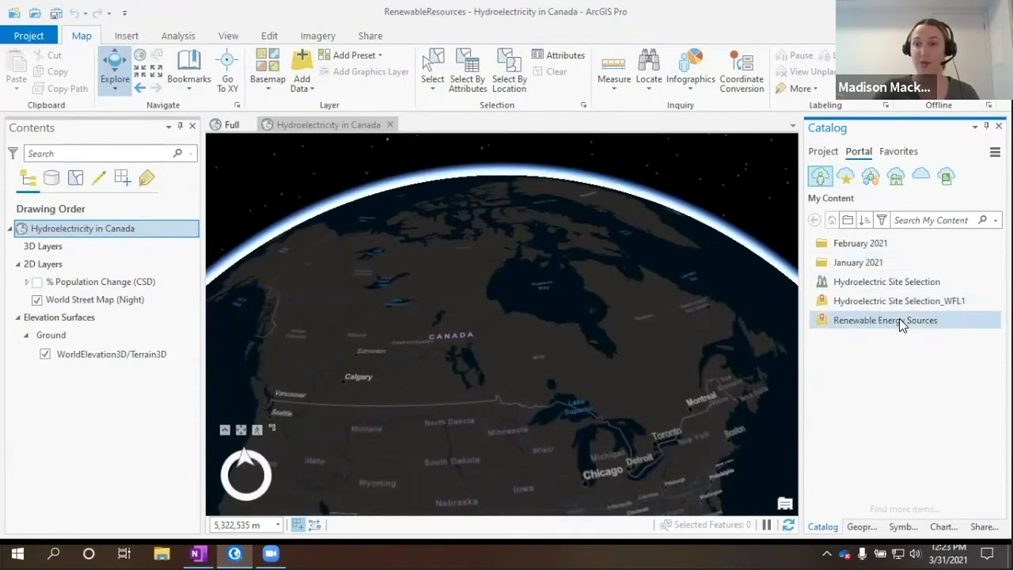
{"action": "mouse_move", "coordinate": [899, 318]}
{"action": "left_click_drag", "start_coordinate": [907, 320], "coordinate": [509, 302]}
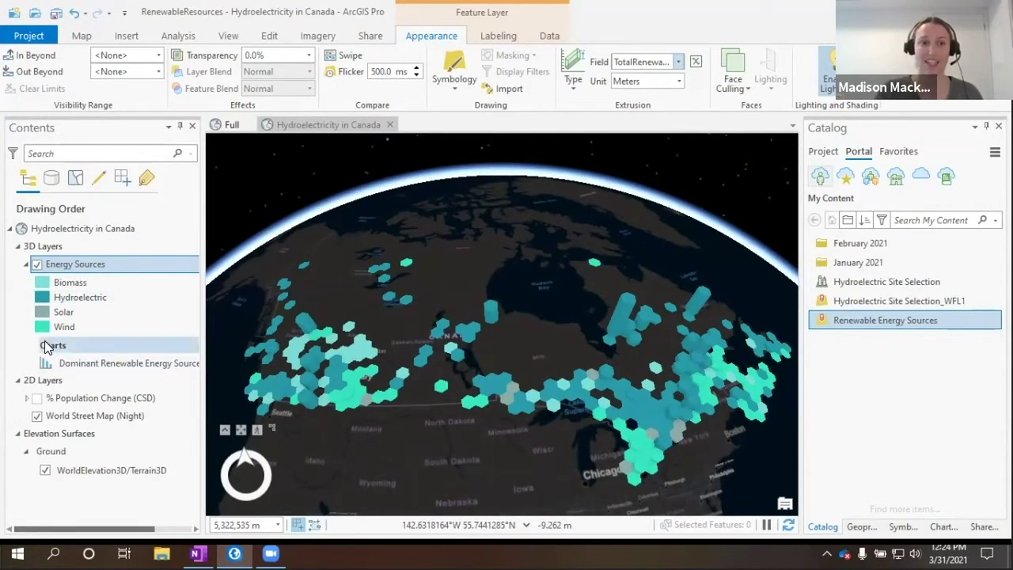
Step: View the Energy Sources layer's chart of dominant renewable energy sources, examine the capacity bars and close it
{"action": "right_click", "coordinate": [83, 366]}
{"action": "left_click", "coordinate": [127, 372]}
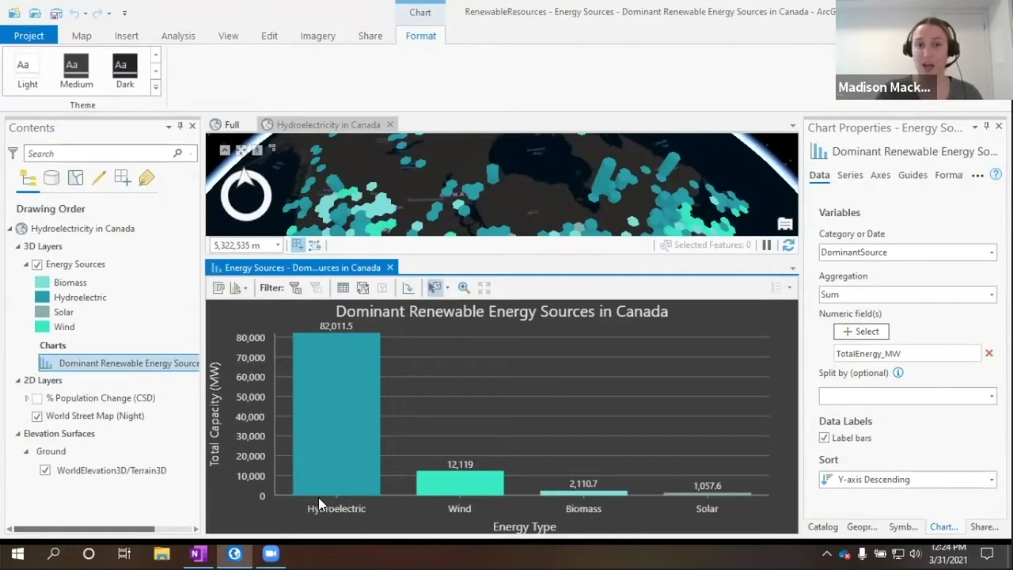
{"action": "mouse_move", "coordinate": [340, 488]}
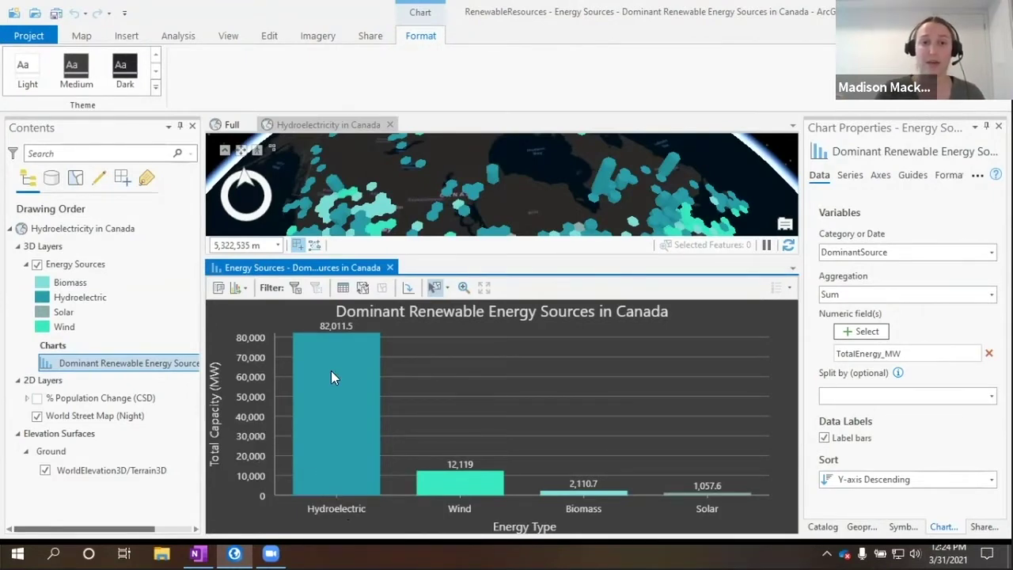
{"action": "left_click", "coordinate": [389, 269]}
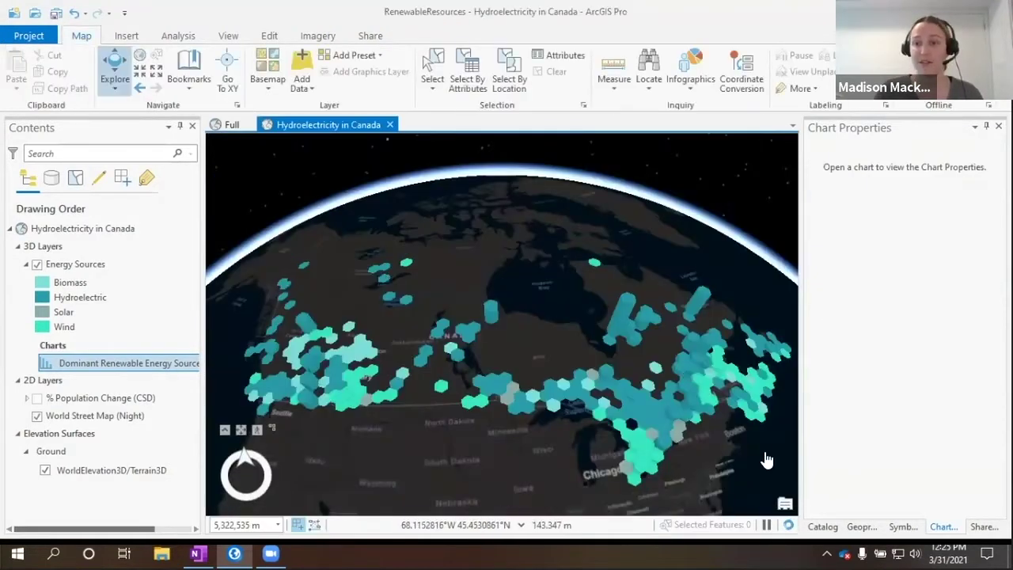
Step: Add the MAJORLAKES_RIVERS feature class from the project's Canadian_data (4).sde database to the current scene
{"action": "left_click", "coordinate": [821, 527]}
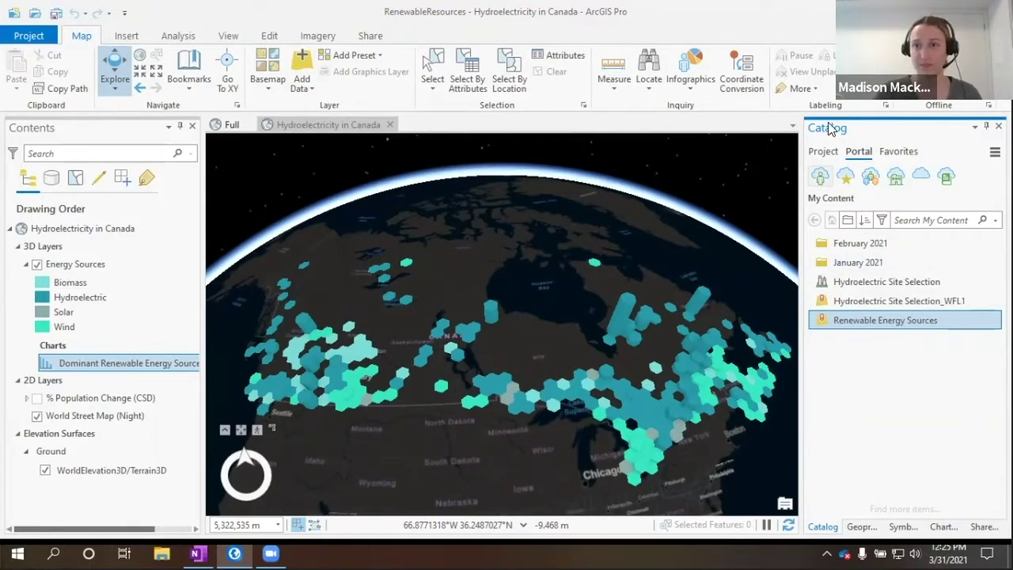
{"action": "left_click", "coordinate": [822, 155]}
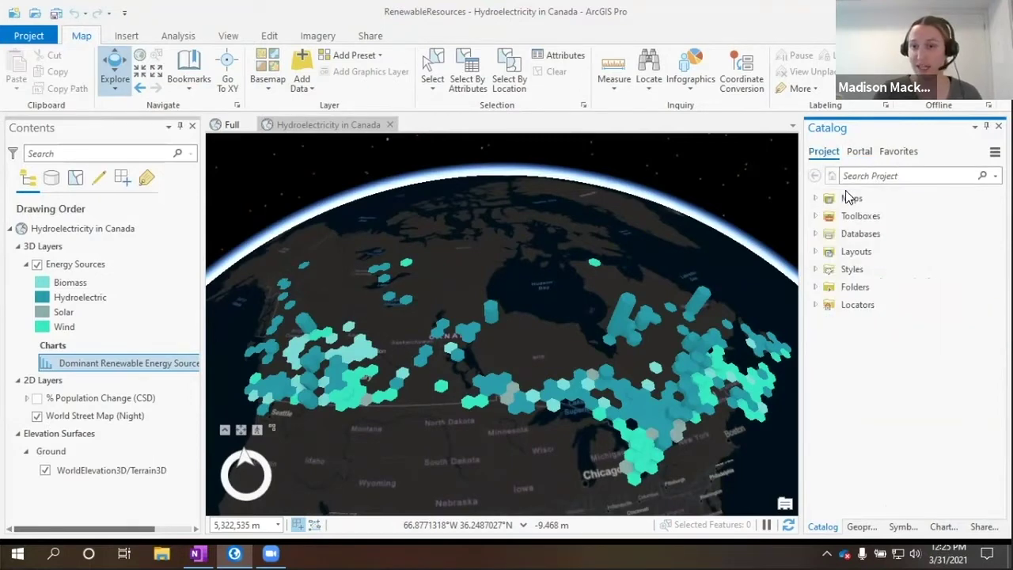
{"action": "left_click", "coordinate": [816, 233]}
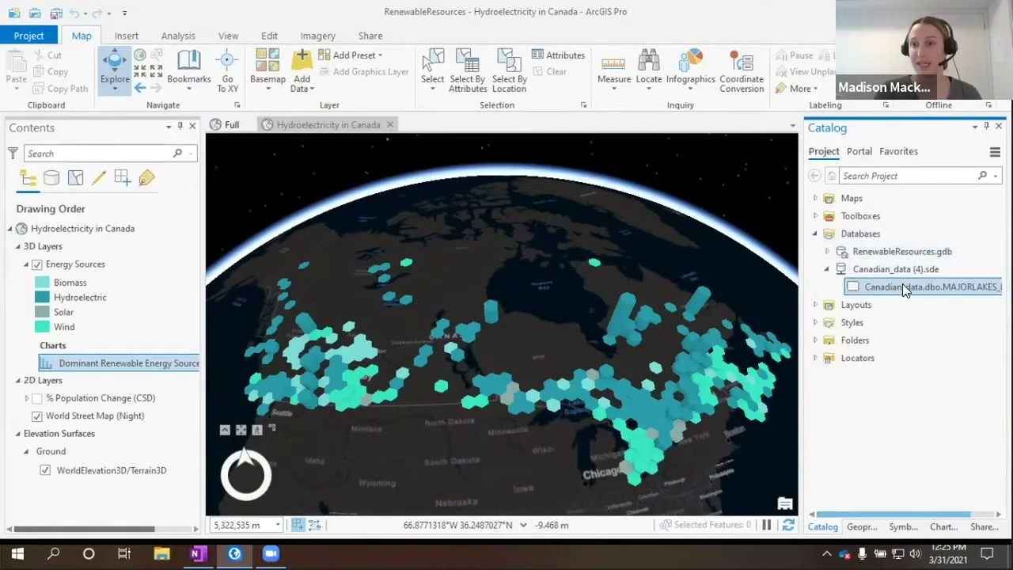
{"action": "right_click", "coordinate": [922, 287]}
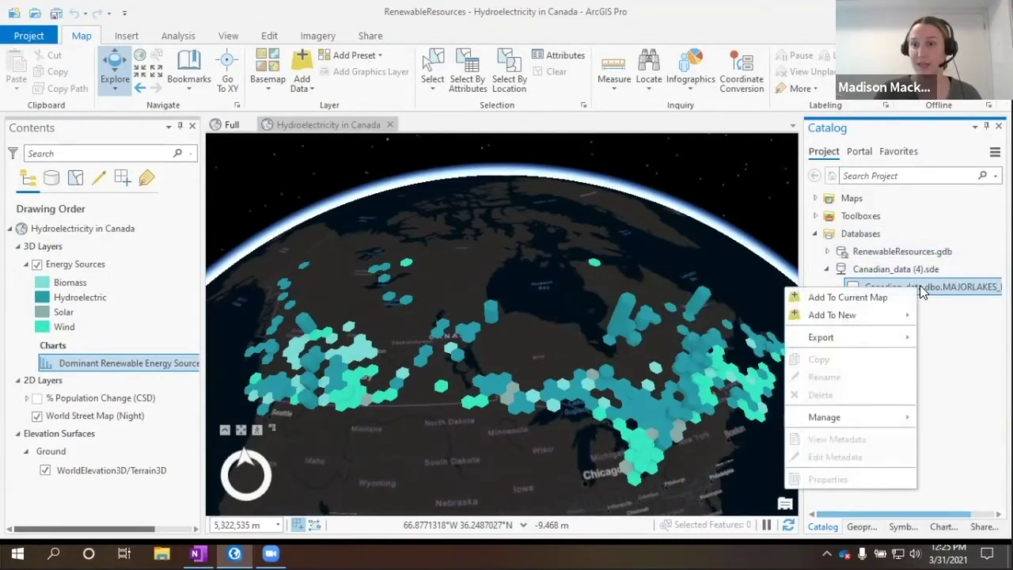
{"action": "left_click", "coordinate": [856, 298]}
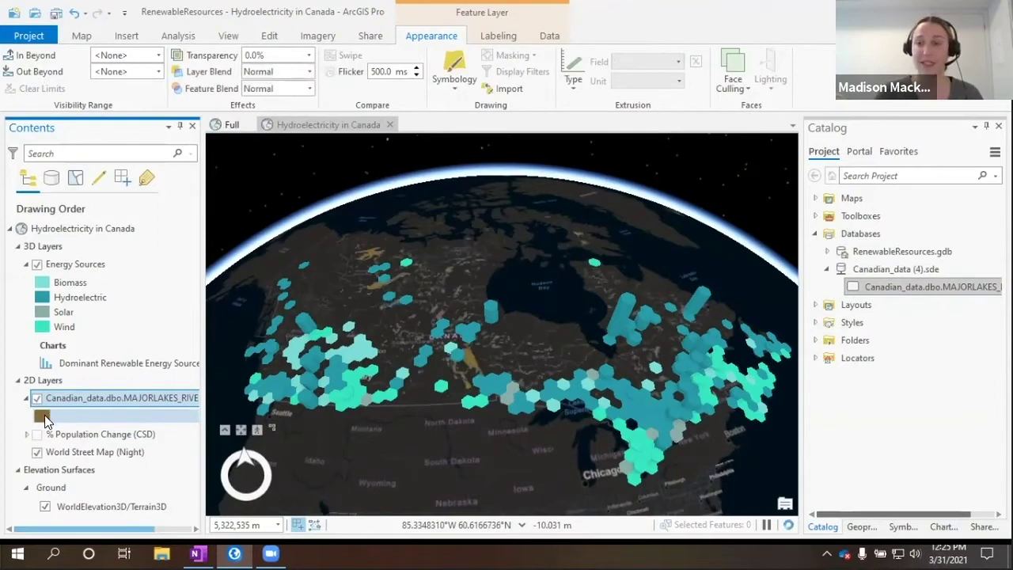
Step: Symbolize the major lakes and rivers layer with the Water (Dark) polygon symbol
{"action": "left_click", "coordinate": [41, 419]}
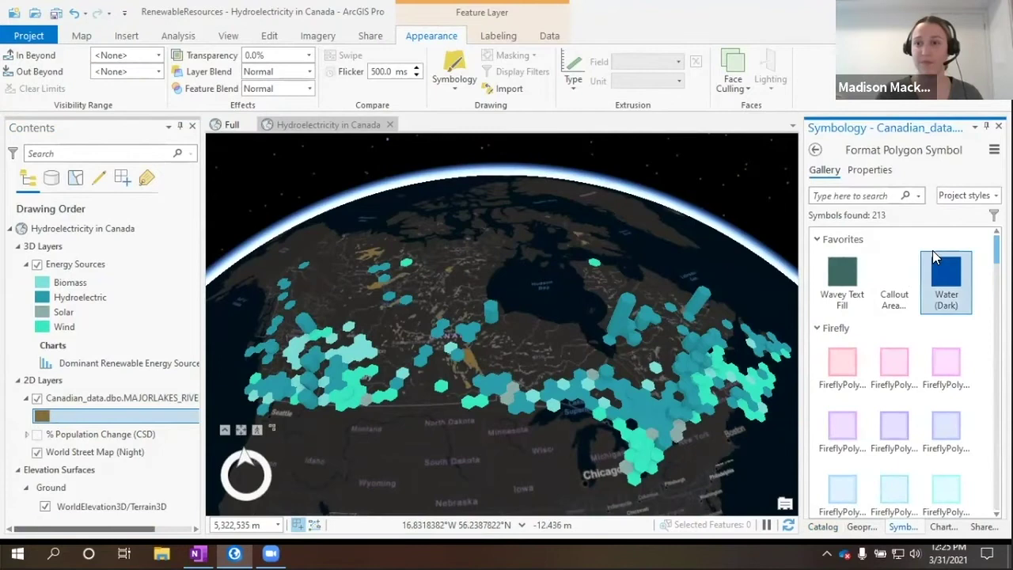
{"action": "left_click", "coordinate": [950, 275]}
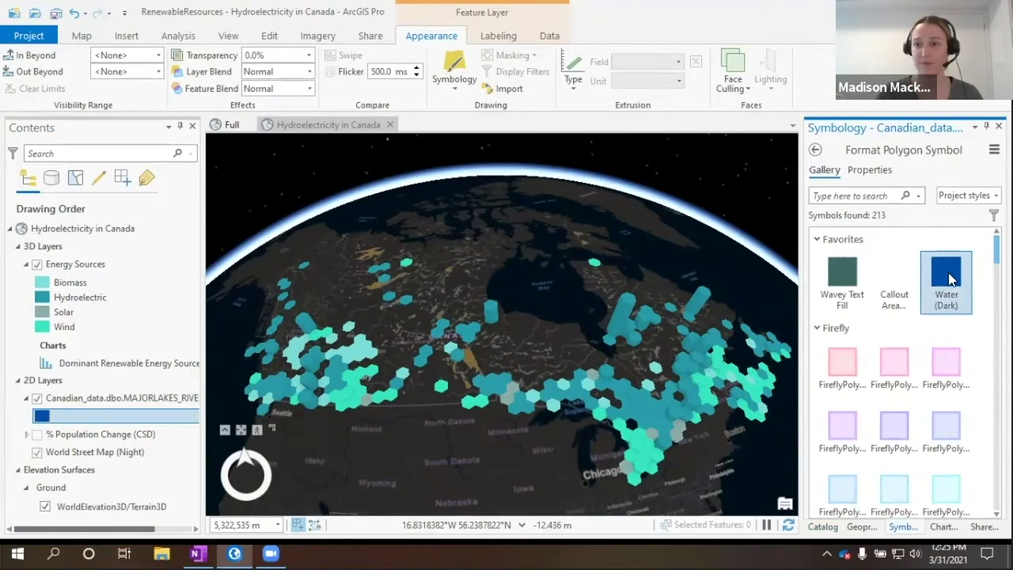
{"action": "left_click", "coordinate": [816, 151]}
Step: Search the portal's Living Atlas for "slope" and add the Terrain: Slope Map layer to the scene
{"action": "left_click", "coordinate": [822, 526]}
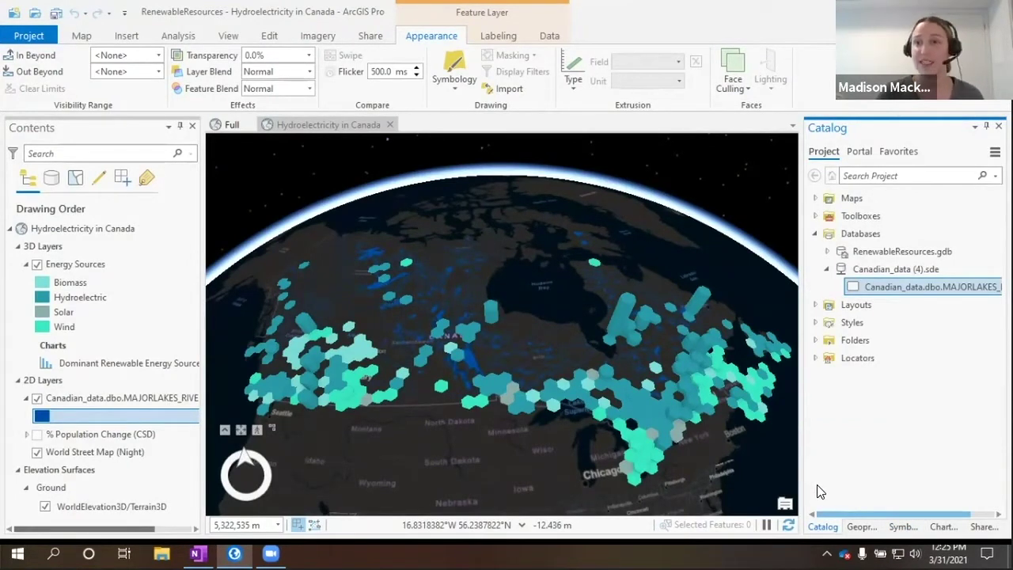
{"action": "left_click", "coordinate": [862, 152]}
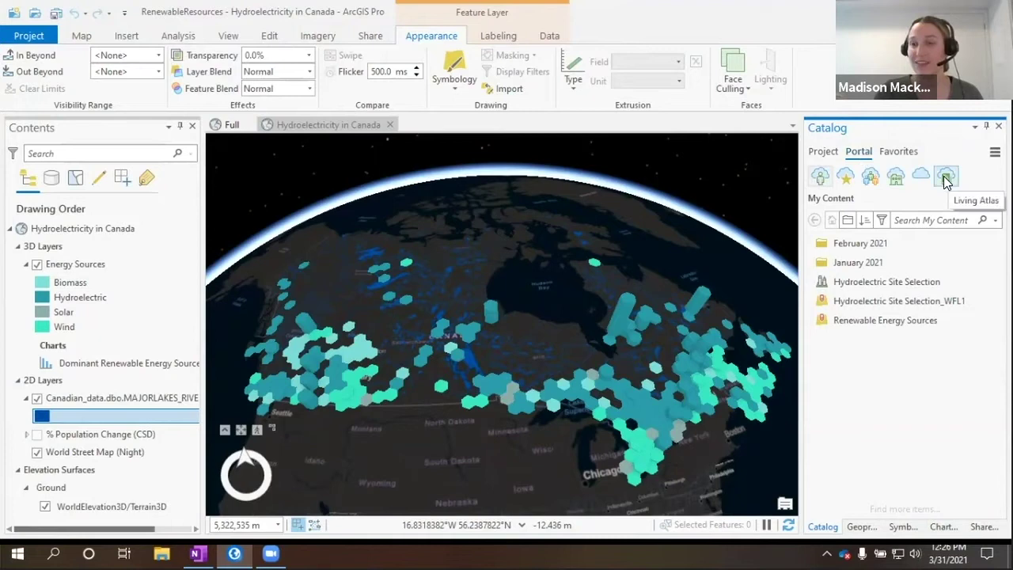
{"action": "left_click", "coordinate": [947, 177]}
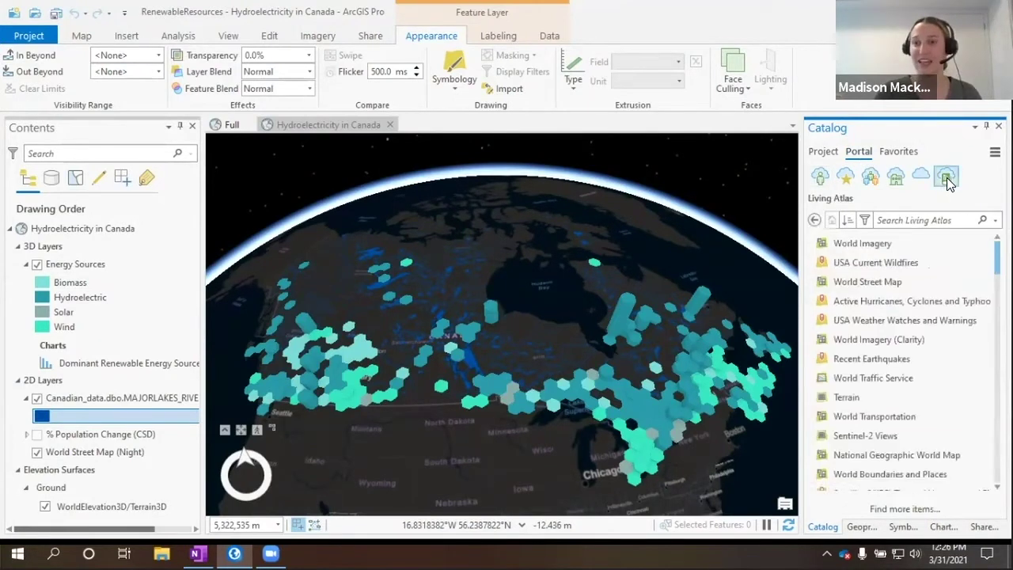
{"action": "left_click", "coordinate": [923, 222]}
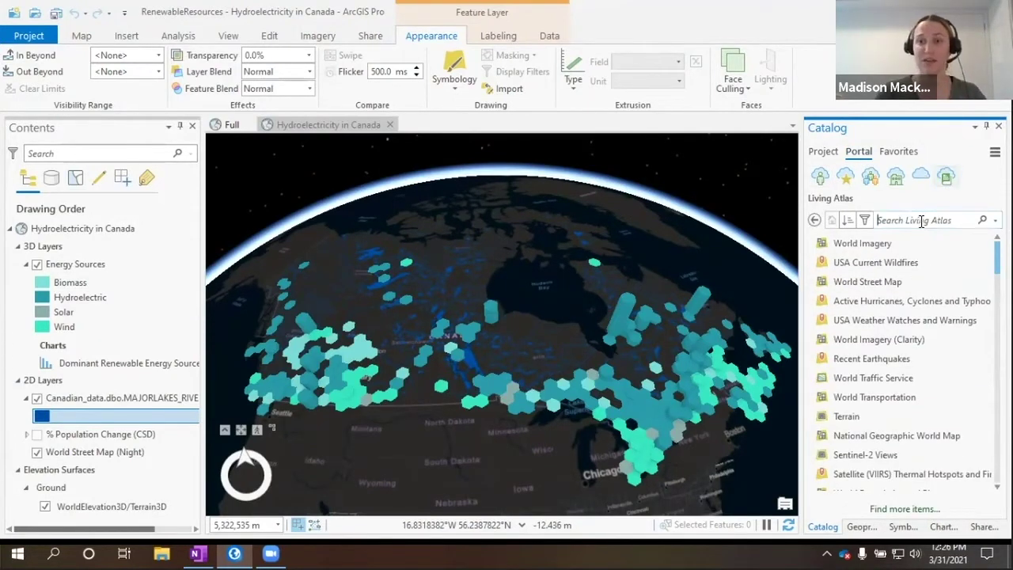
{"action": "type", "text": "slope"}
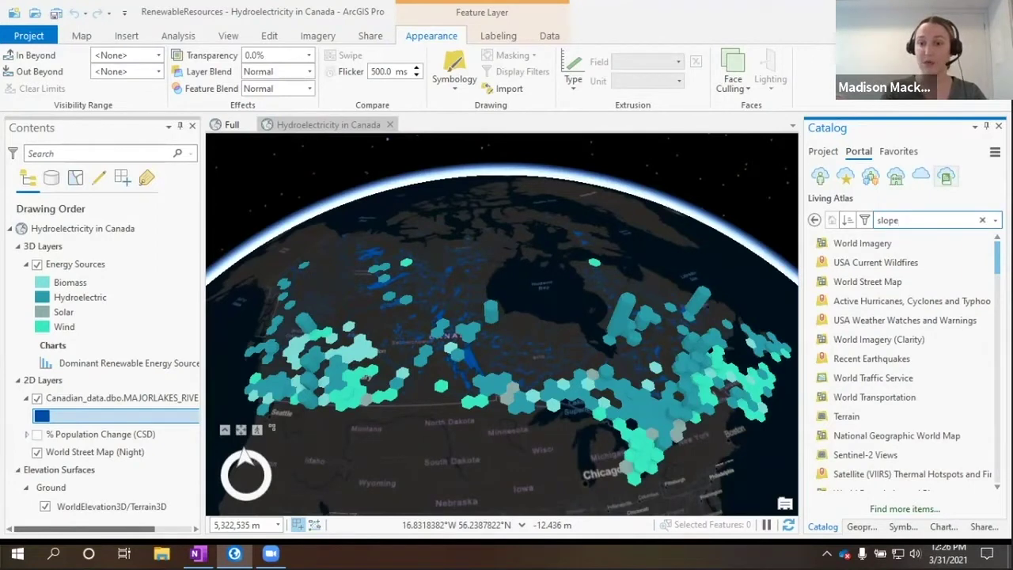
{"action": "key", "text": "Return"}
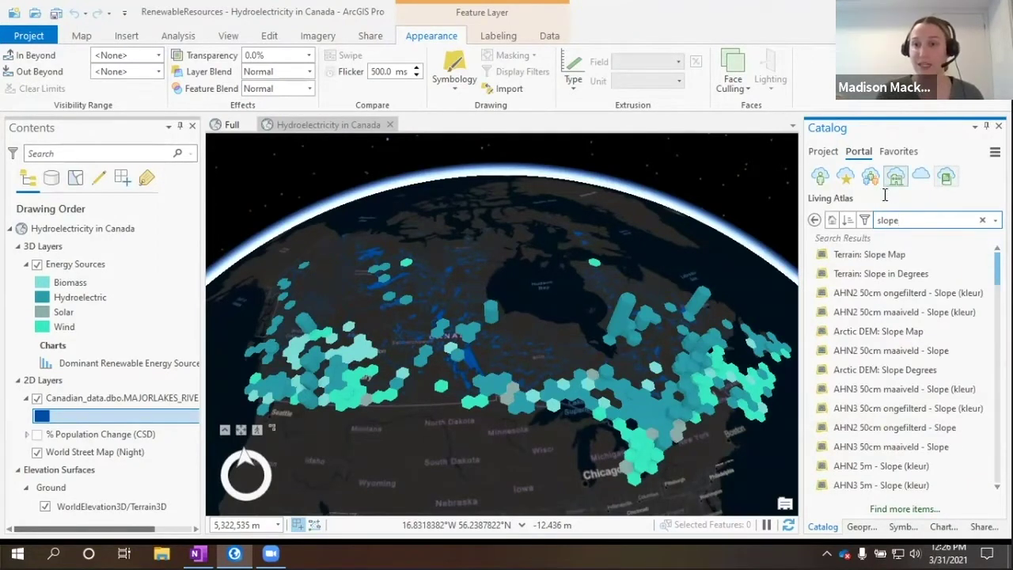
{"action": "left_click_drag", "start_coordinate": [867, 254], "coordinate": [631, 252]}
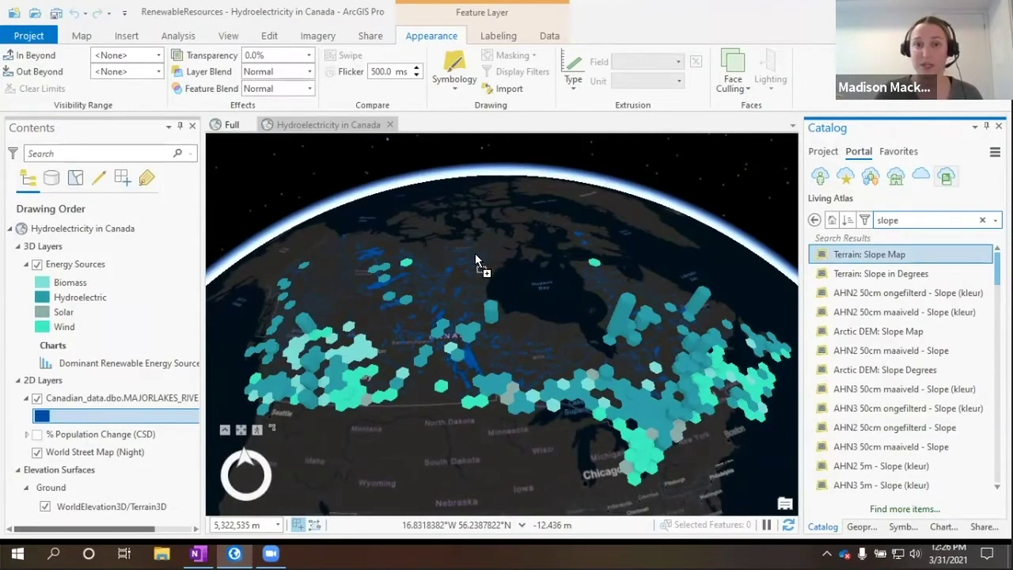
{"action": "left_click_drag", "start_coordinate": [476, 255], "coordinate": [479, 260]}
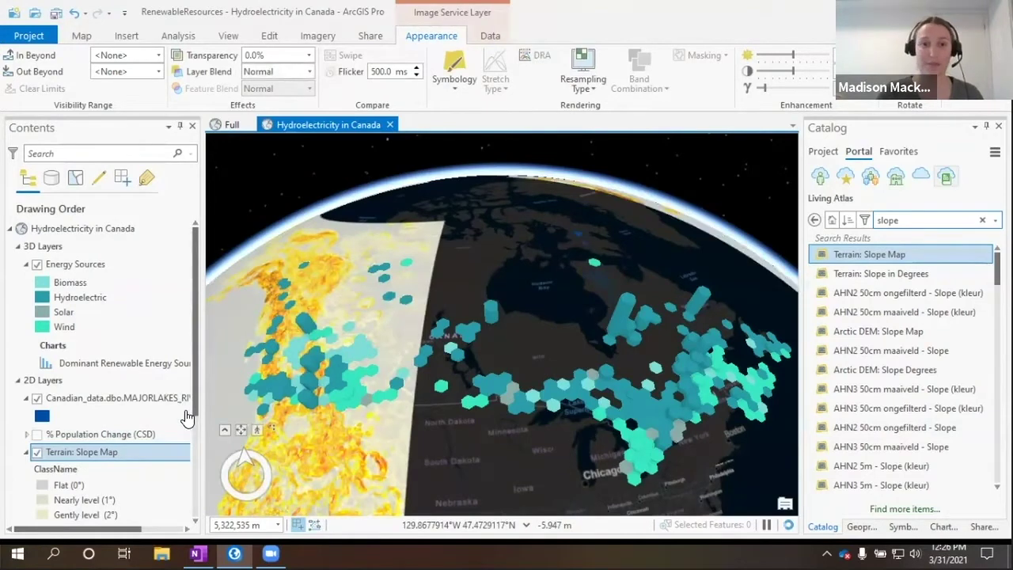
Step: Change the Terrain: Slope Map color scheme to the partly transparent ramp running through black, blue and purple to pale yellow
{"action": "left_click", "coordinate": [80, 452]}
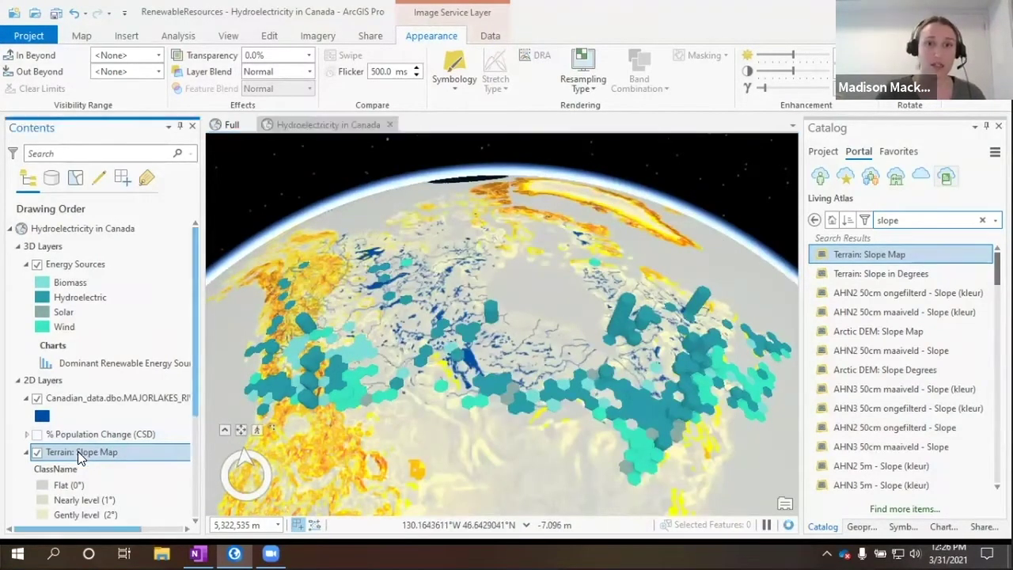
{"action": "left_click", "coordinate": [456, 71]}
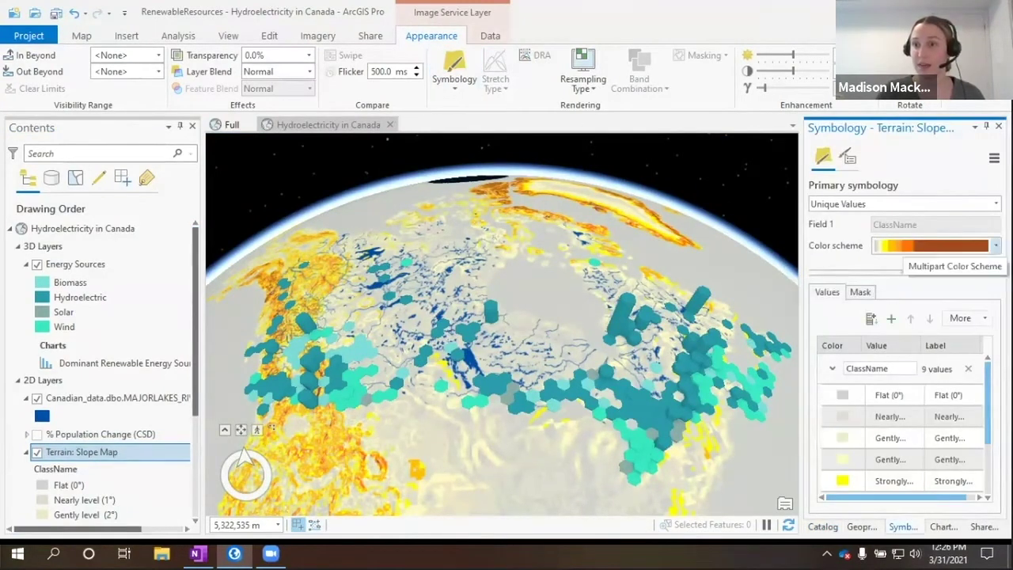
{"action": "left_click", "coordinate": [975, 246]}
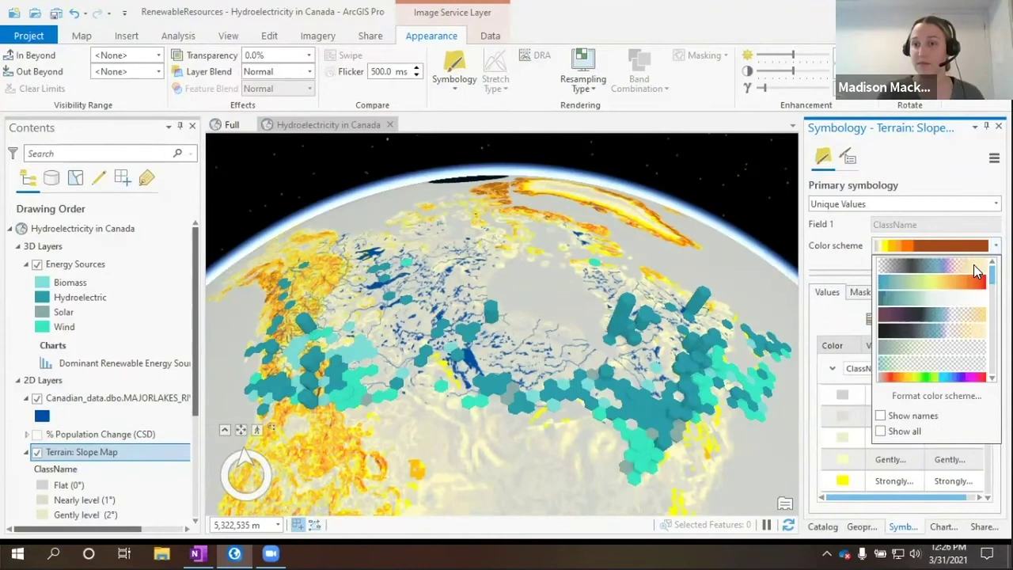
{"action": "left_click", "coordinate": [976, 267]}
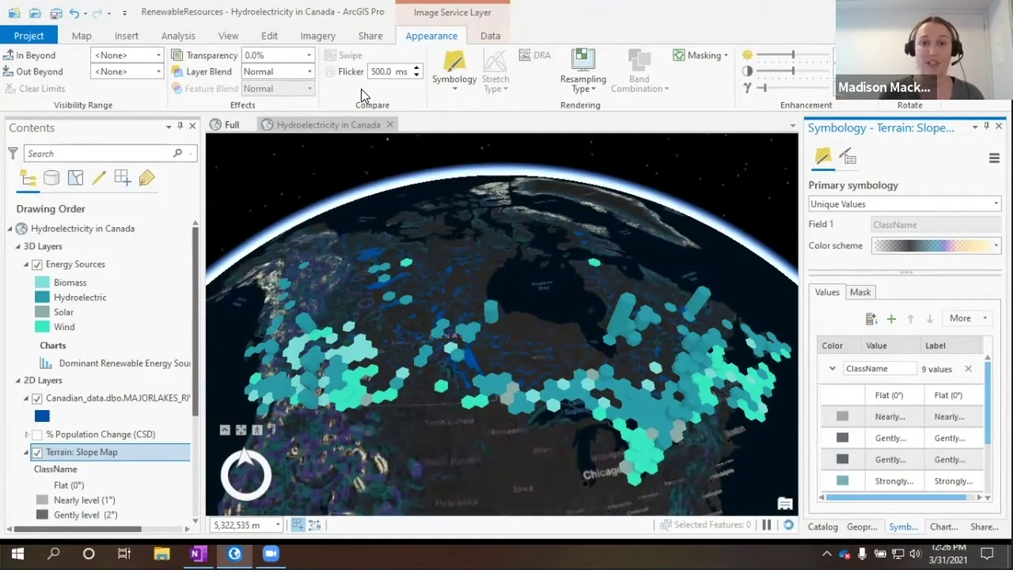
Step: Set the Terrain: Slope Map layer blend mode to Soft Light
{"action": "left_click", "coordinate": [309, 72]}
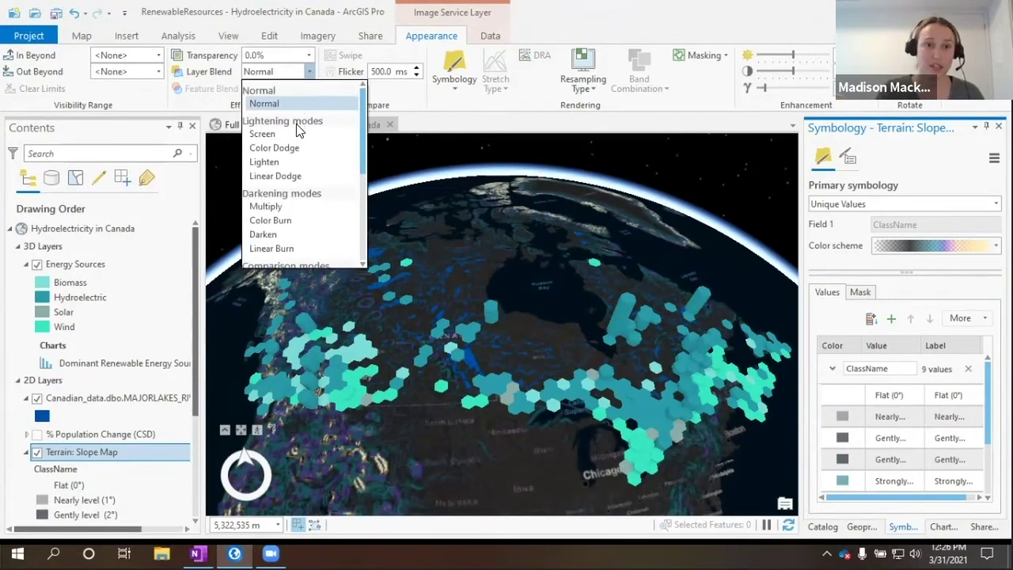
{"action": "scroll", "coordinate": [299, 131], "scroll_direction": "down", "scroll_amount": 5}
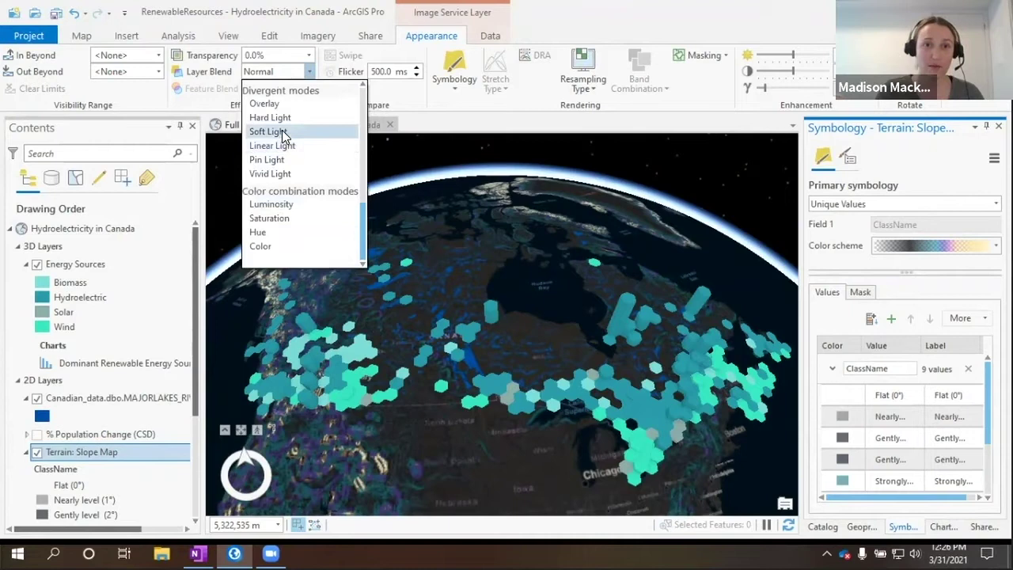
{"action": "left_click", "coordinate": [269, 132]}
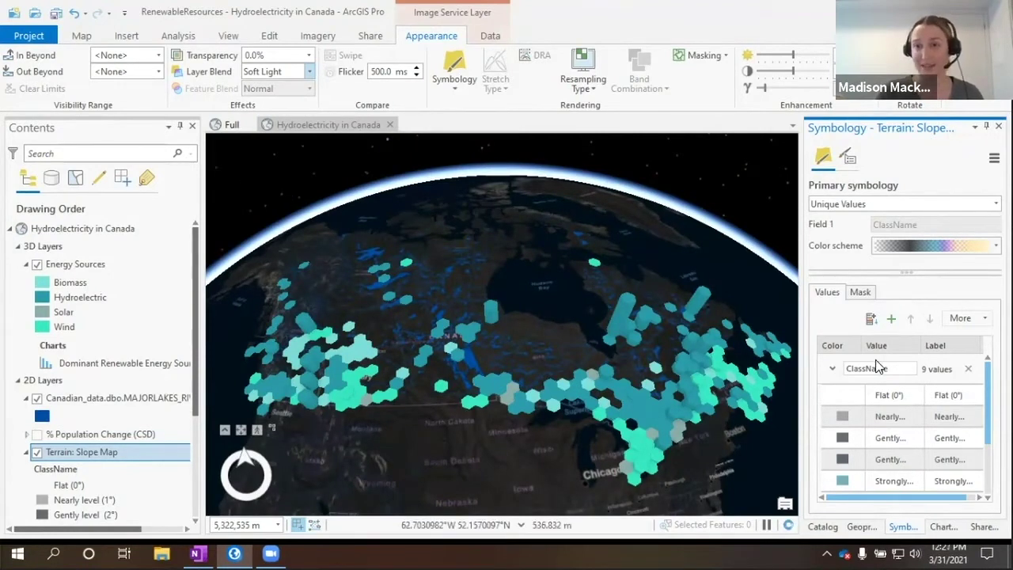
Step: Add the Live Stream Gauges web layer from the portal's My Favorites to the scene
{"action": "left_click", "coordinate": [822, 526]}
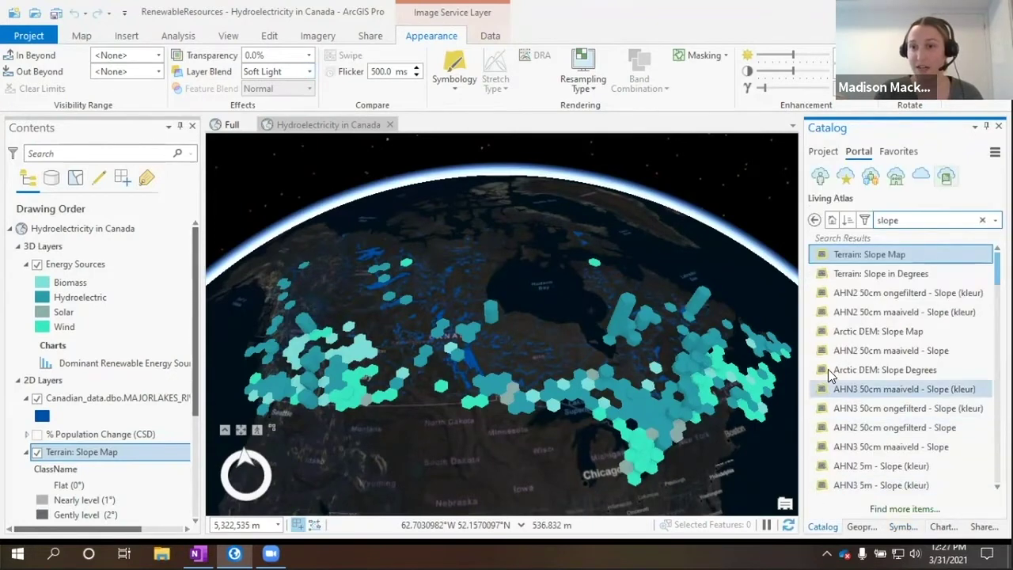
{"action": "left_click", "coordinate": [846, 177]}
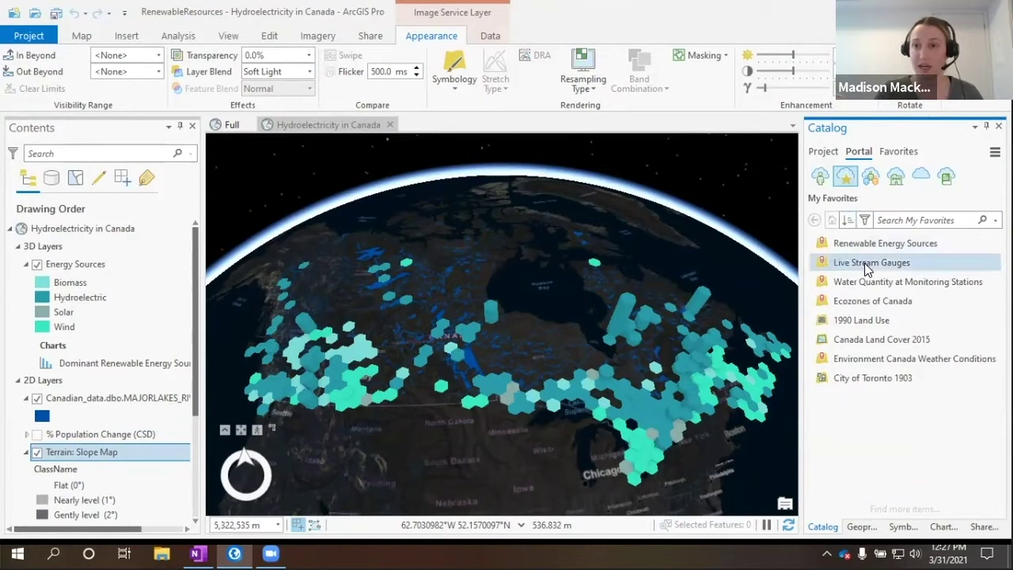
{"action": "mouse_move", "coordinate": [905, 267]}
{"action": "left_click_drag", "start_coordinate": [908, 269], "coordinate": [816, 266]}
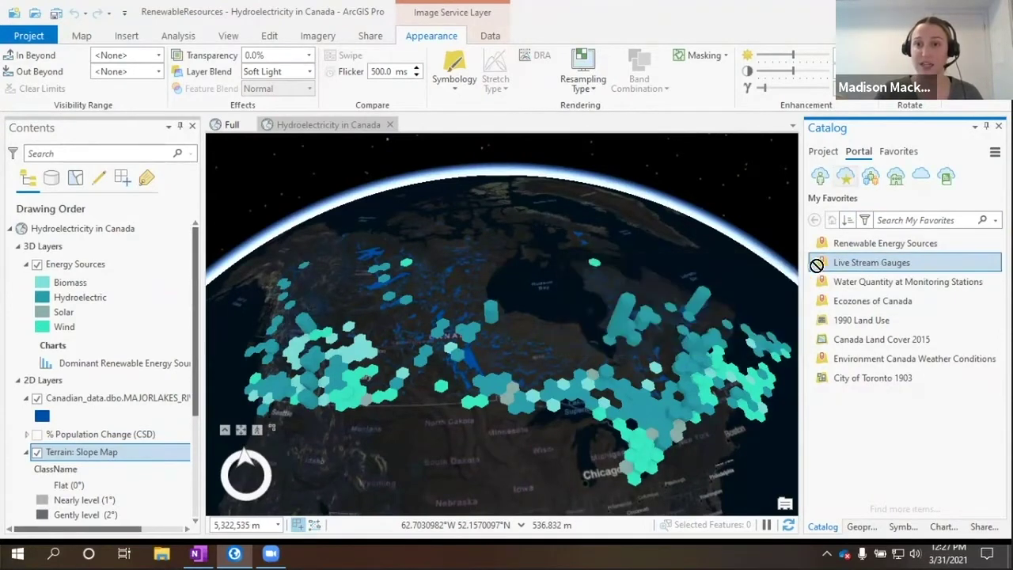
{"action": "left_click_drag", "start_coordinate": [526, 266], "coordinate": [516, 267]}
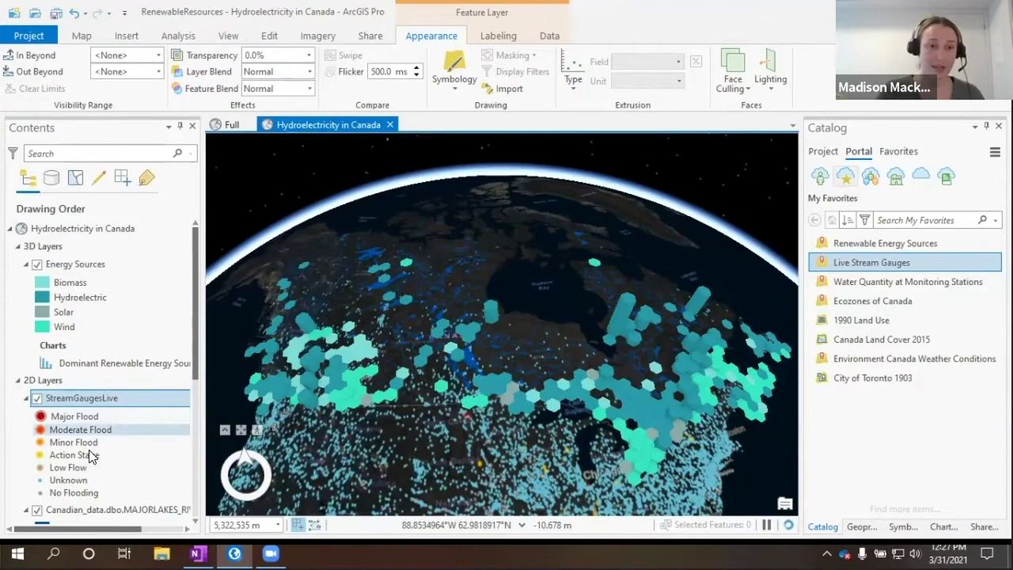
Step: Add an And clause to the StreamGaugesLive definition query requiring Organization to equal Meteorological Service of Canada, and apply it to the layer
{"action": "scroll", "coordinate": [80, 396], "scroll_direction": "down", "scroll_amount": 1}
{"action": "right_click", "coordinate": [79, 396]}
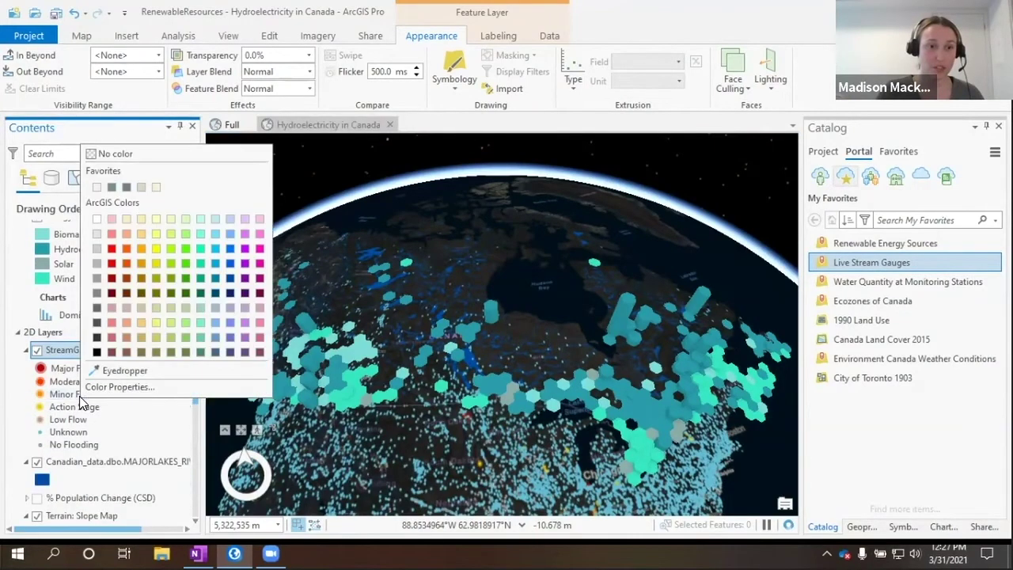
{"action": "right_click", "coordinate": [60, 346]}
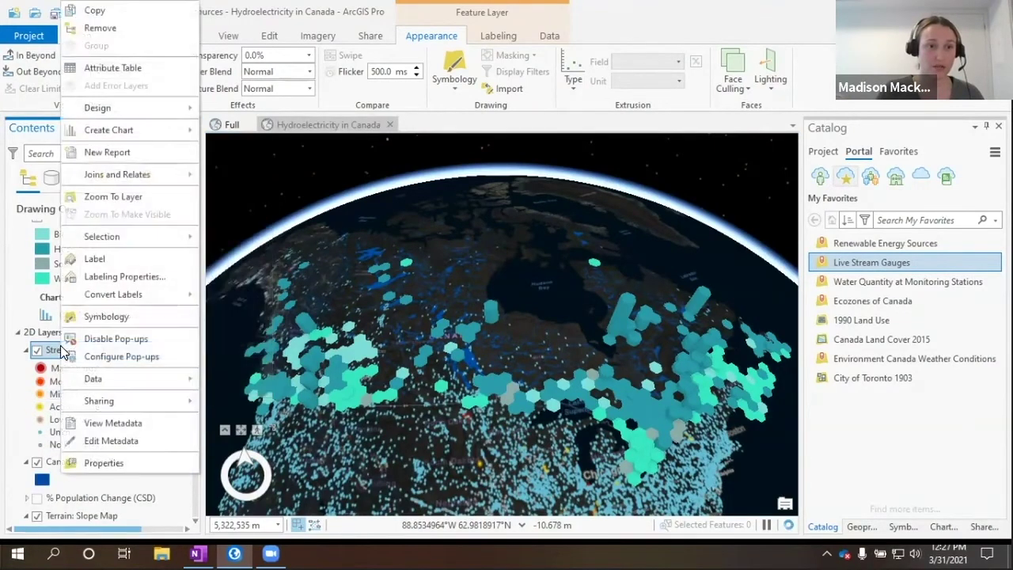
{"action": "left_click", "coordinate": [105, 463]}
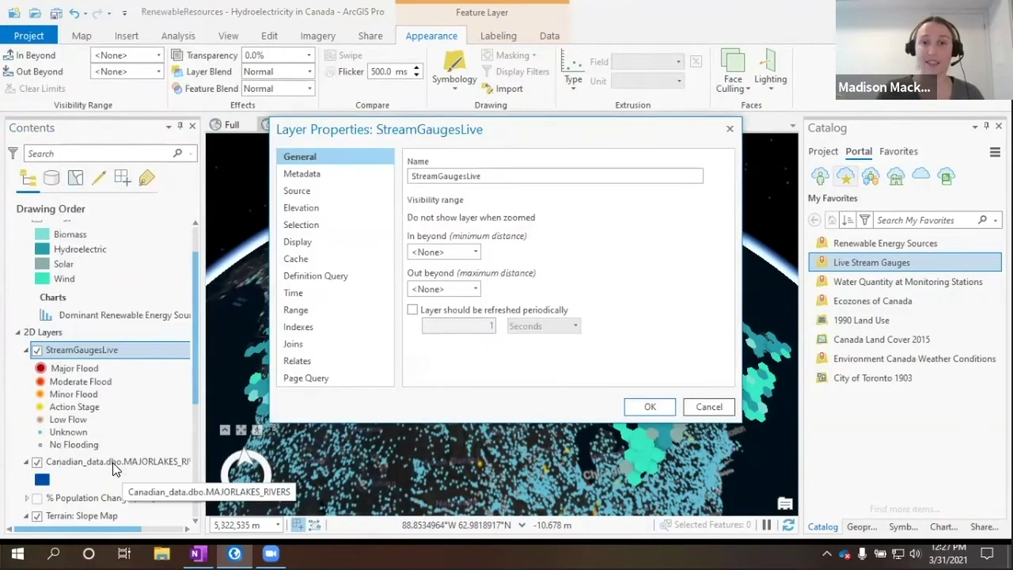
{"action": "left_click", "coordinate": [326, 278]}
{"action": "left_click", "coordinate": [701, 206]}
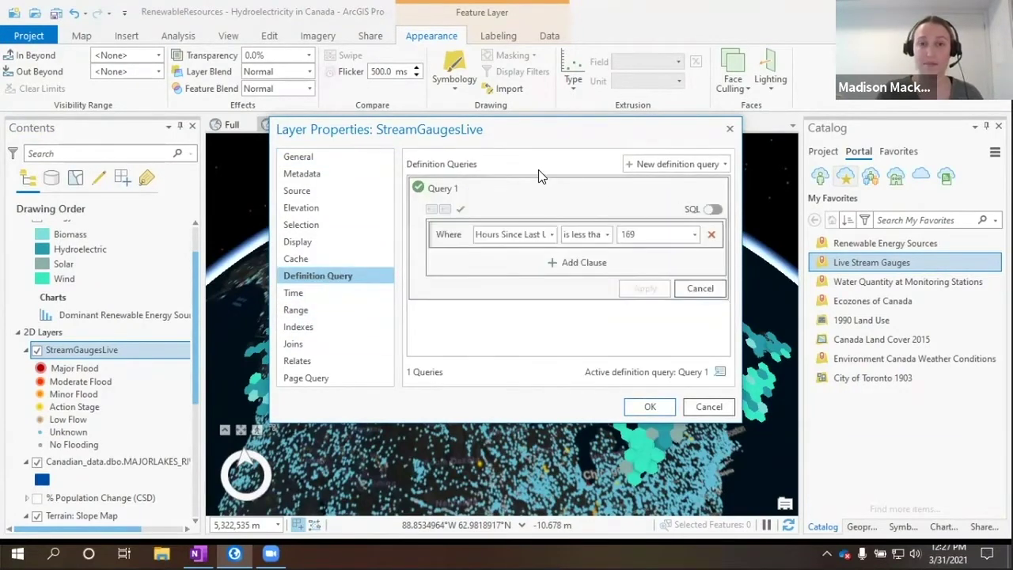
{"action": "left_click", "coordinate": [565, 261]}
{"action": "left_click", "coordinate": [551, 266]}
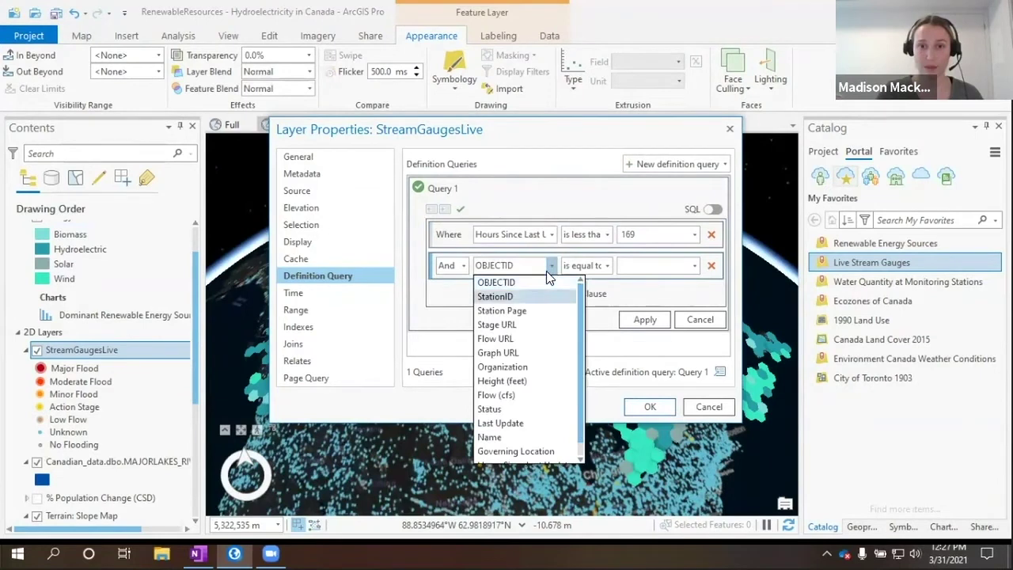
{"action": "left_click", "coordinate": [527, 371]}
{"action": "left_click", "coordinate": [693, 266]}
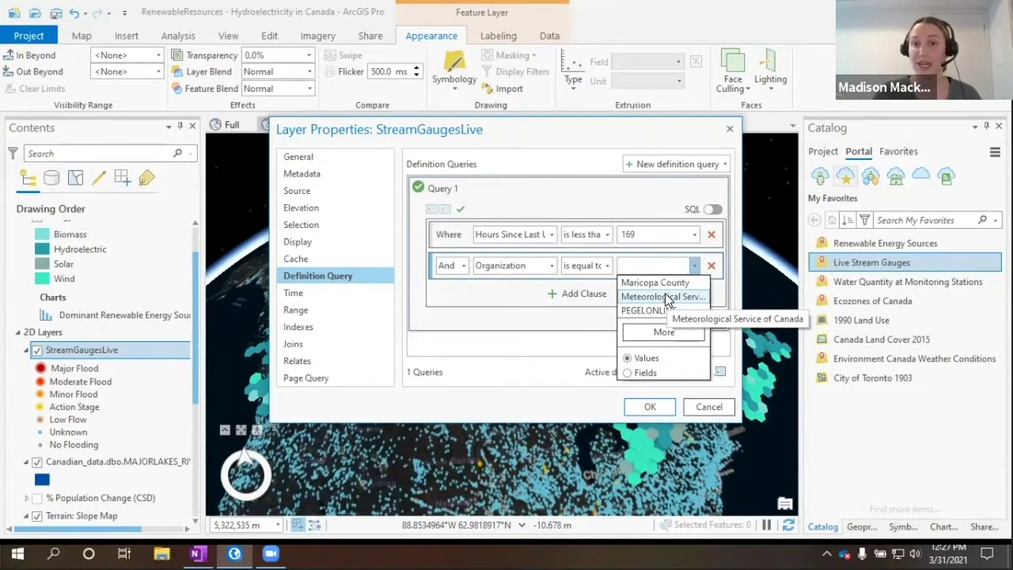
{"action": "left_click", "coordinate": [667, 298]}
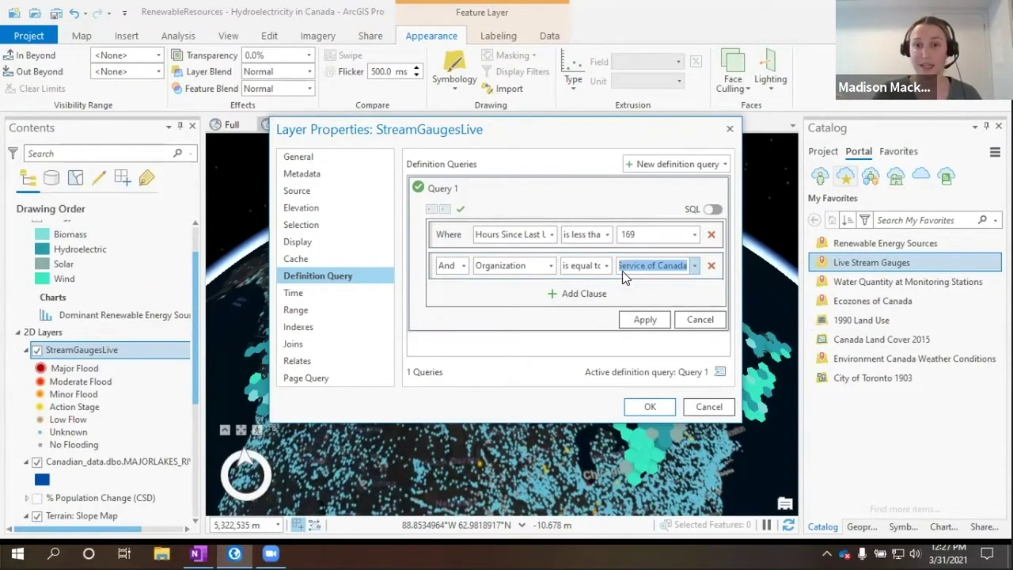
{"action": "left_click", "coordinate": [638, 323]}
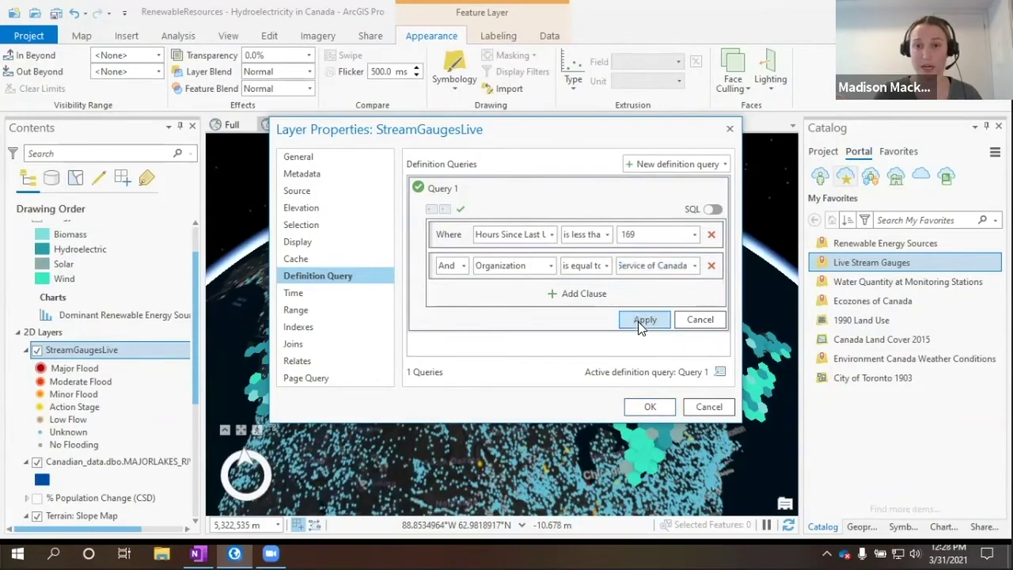
{"action": "left_click", "coordinate": [650, 407]}
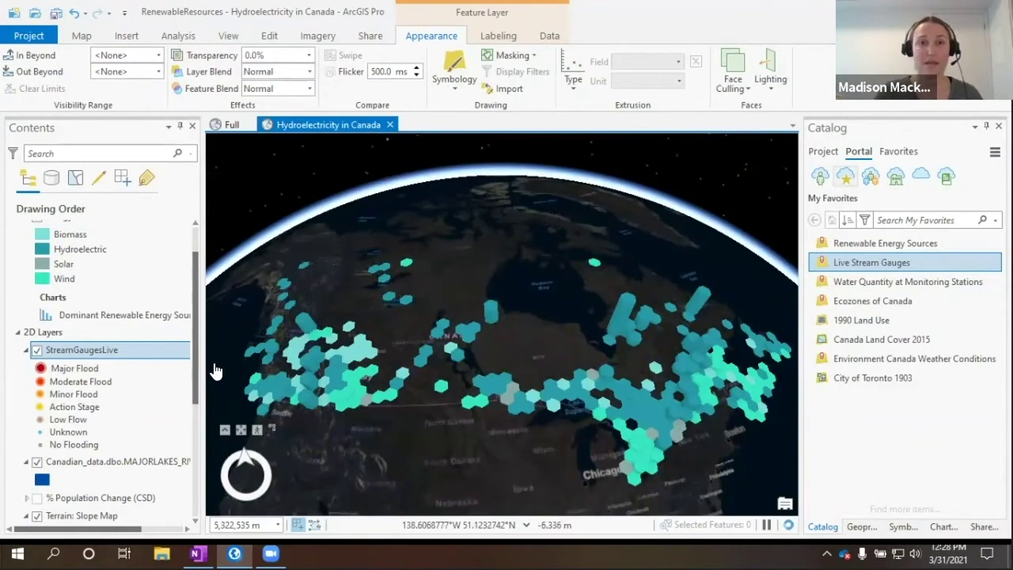
Step: Symbolize the StreamGaugesLive layer with Proportional Symbols based on the Flow (cfs) field
{"action": "left_click", "coordinate": [451, 70]}
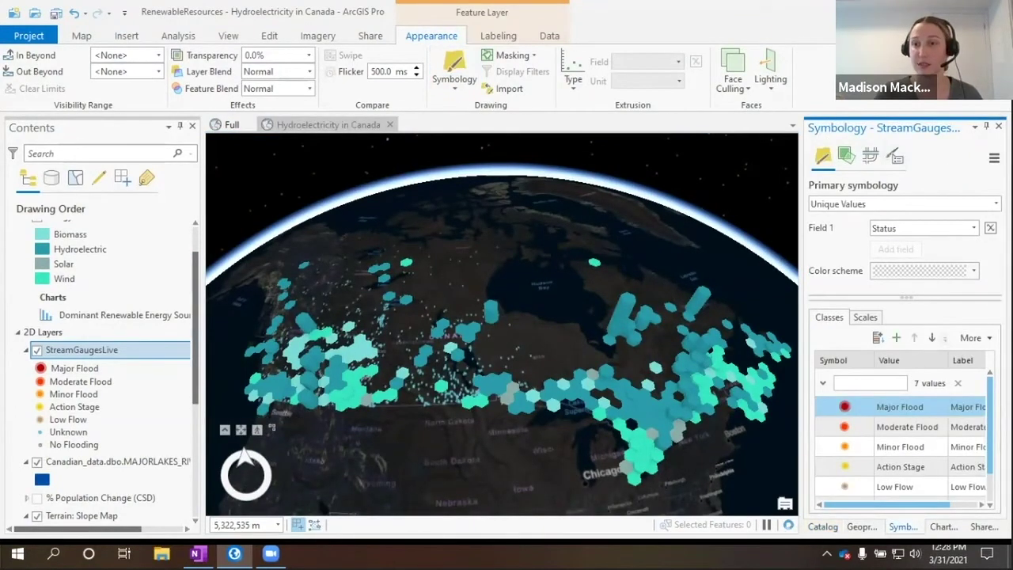
{"action": "left_click", "coordinate": [996, 203]}
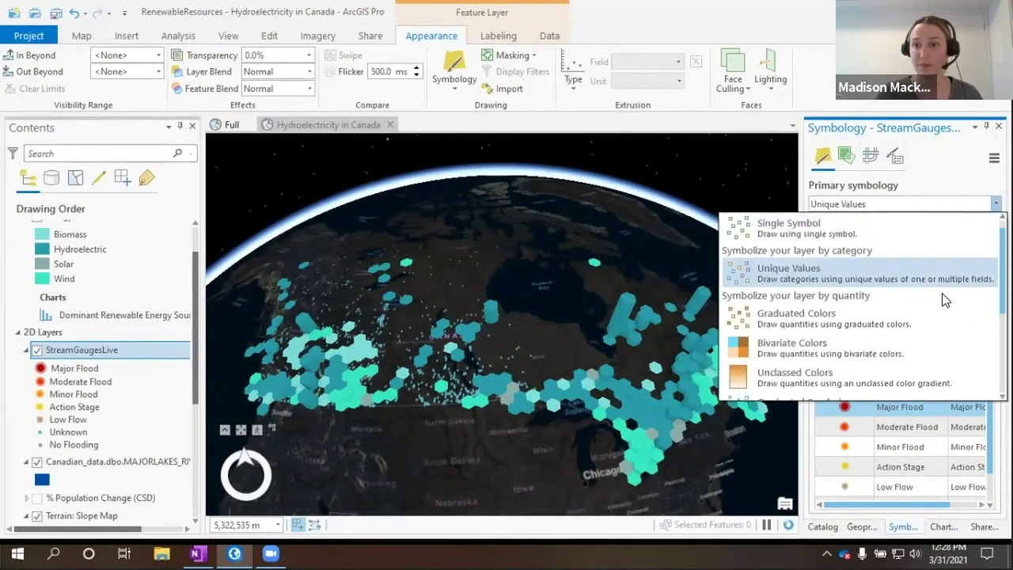
{"action": "scroll", "coordinate": [943, 301], "scroll_direction": "down", "scroll_amount": 5}
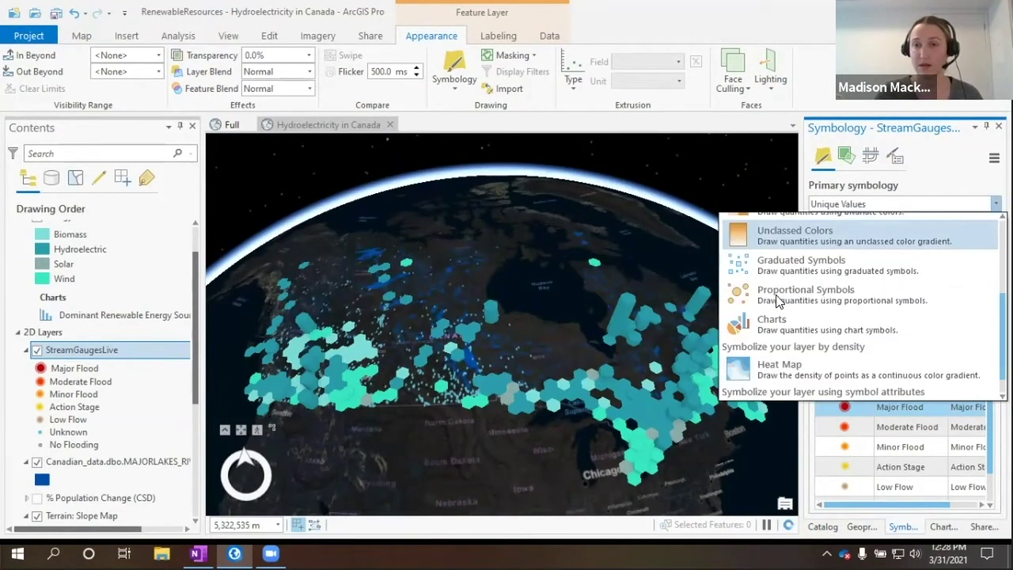
{"action": "left_click", "coordinate": [871, 294]}
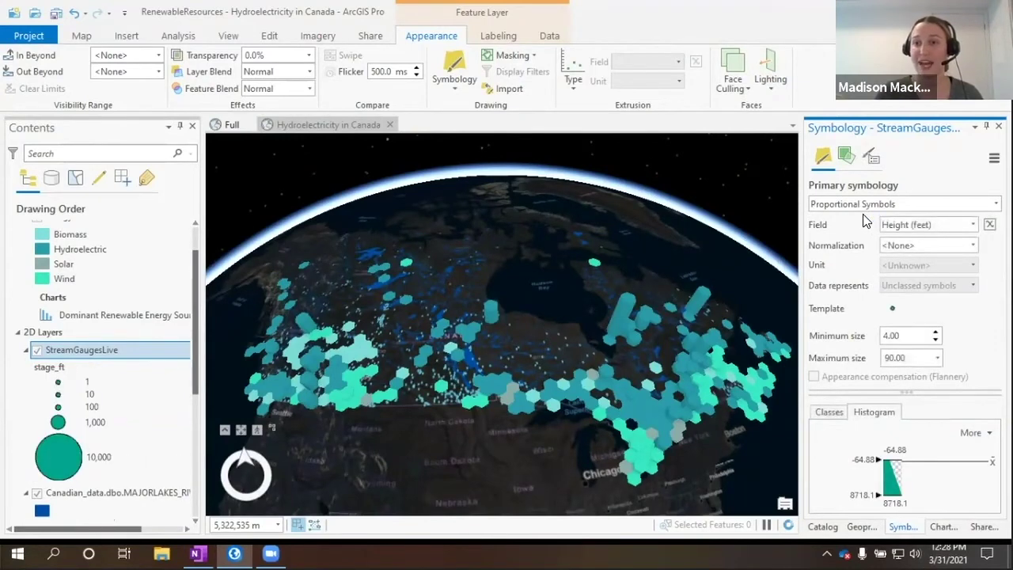
{"action": "left_click", "coordinate": [973, 226]}
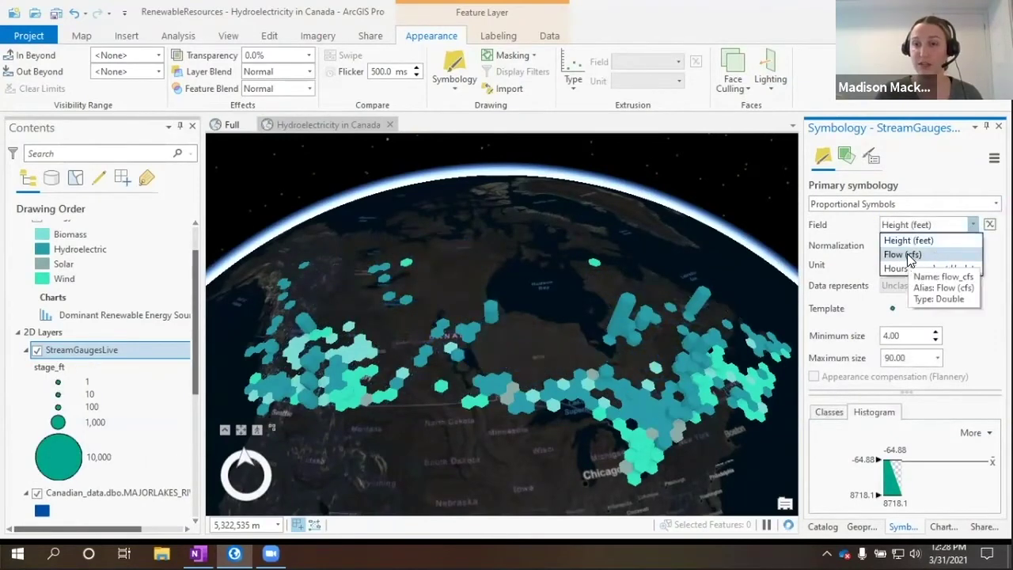
{"action": "left_click", "coordinate": [908, 254]}
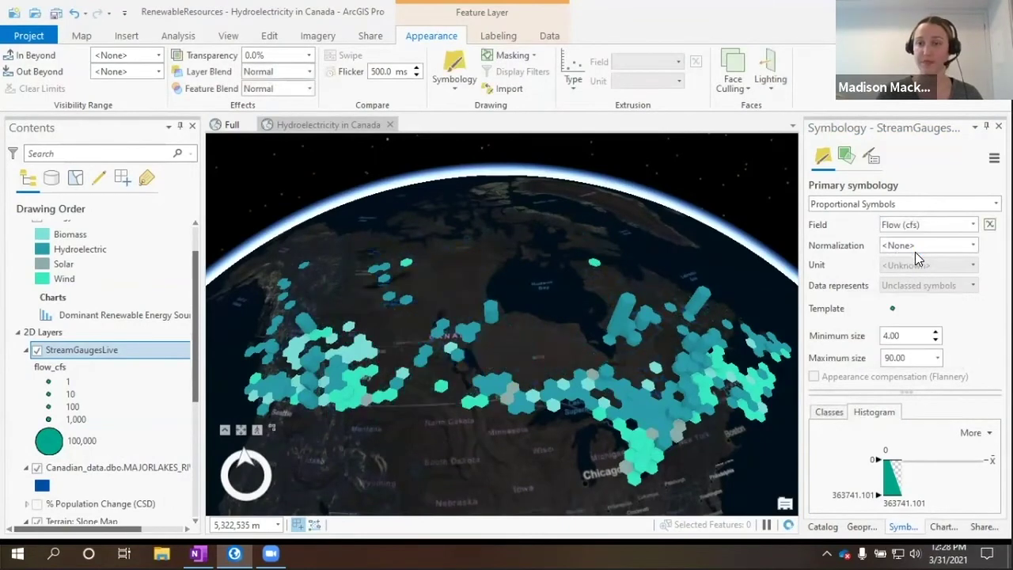
Step: Set the StreamGaugesLive template symbol to the favorite Firefly and move the layer to the 3D Layers group above Energy Sources
{"action": "left_click", "coordinate": [894, 311]}
{"action": "left_click", "coordinate": [849, 278]}
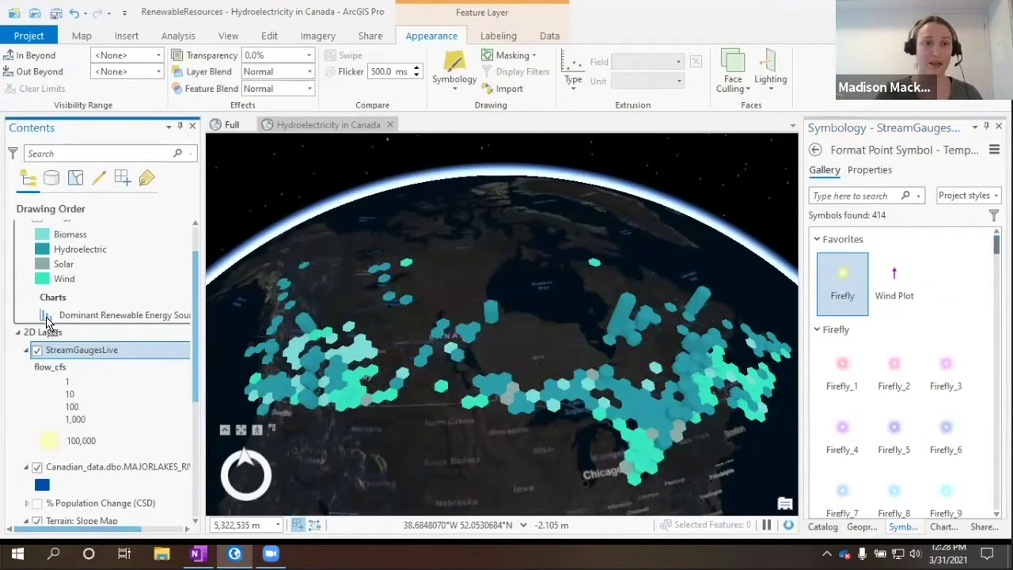
{"action": "scroll", "coordinate": [60, 255], "scroll_direction": "up", "scroll_amount": 3}
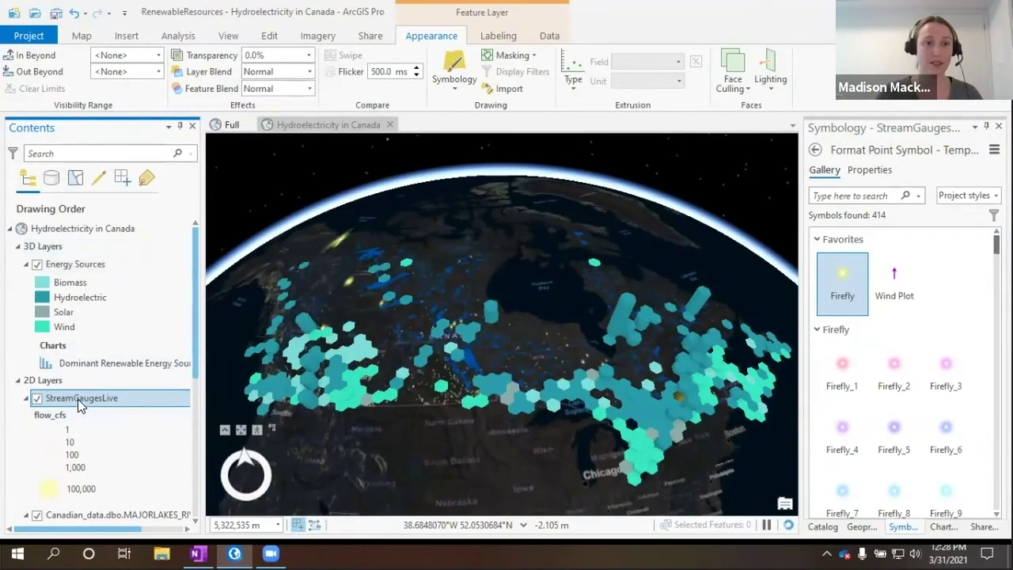
{"action": "left_click_drag", "start_coordinate": [78, 398], "coordinate": [46, 266]}
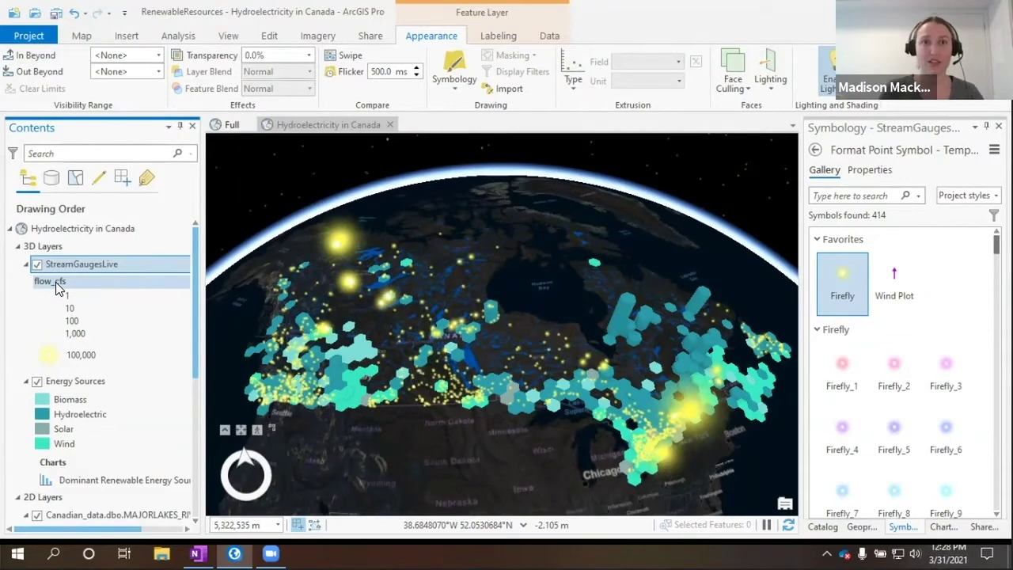
Step: Open the Color Coded Layer business analysis tool and browse its common population variables for 2020-2025 Growth Rate: Population, without adding a variable
{"action": "left_click", "coordinate": [178, 36]}
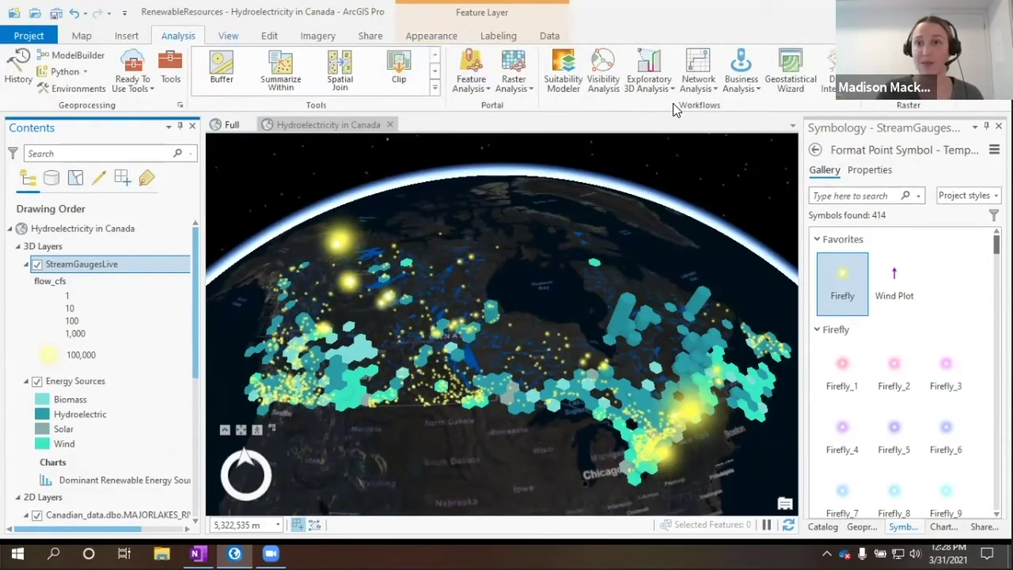
{"action": "left_click", "coordinate": [756, 88]}
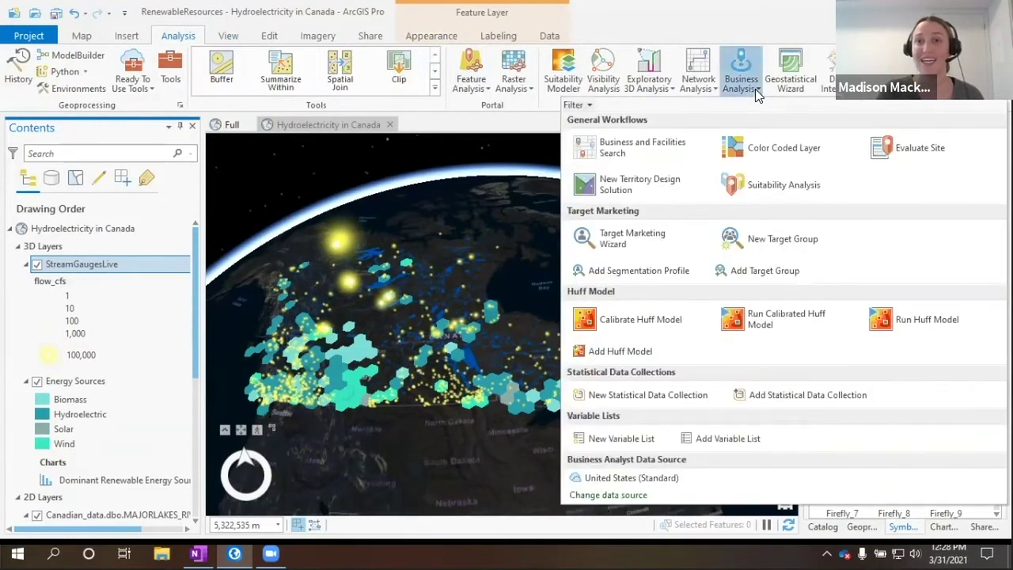
{"action": "left_click", "coordinate": [788, 149]}
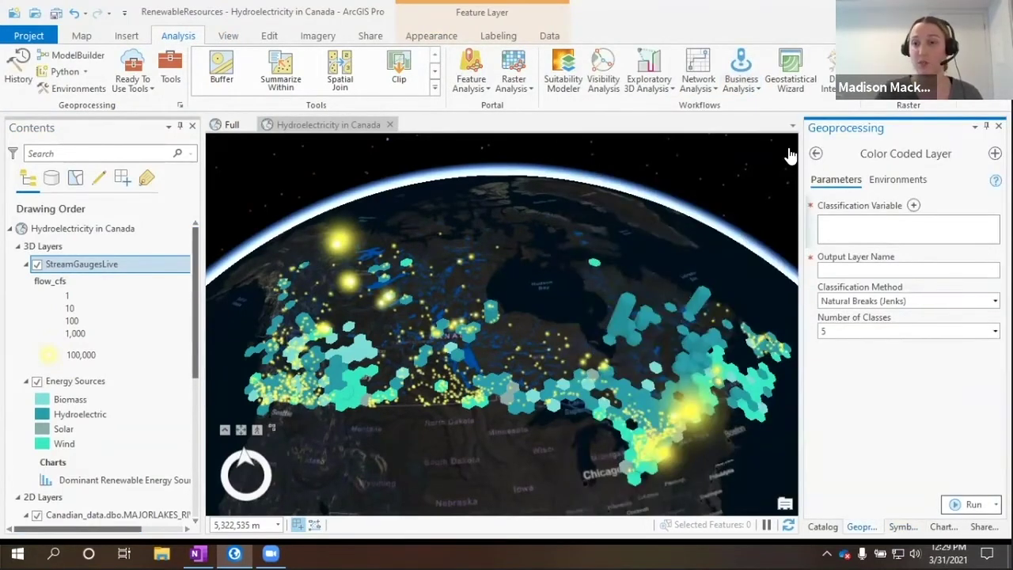
{"action": "left_click", "coordinate": [914, 206]}
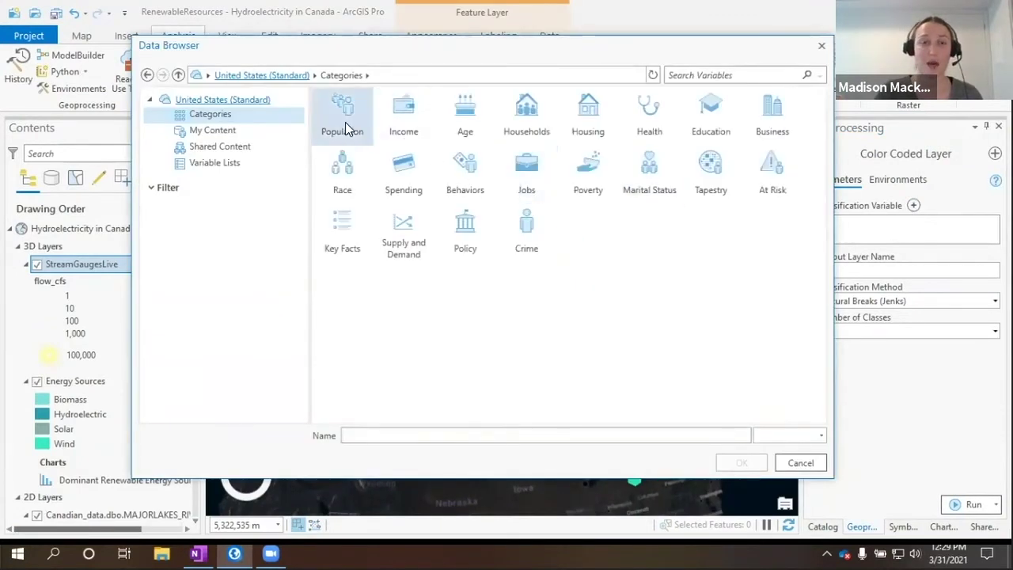
{"action": "left_click", "coordinate": [342, 111]}
{"action": "left_click", "coordinate": [342, 111]}
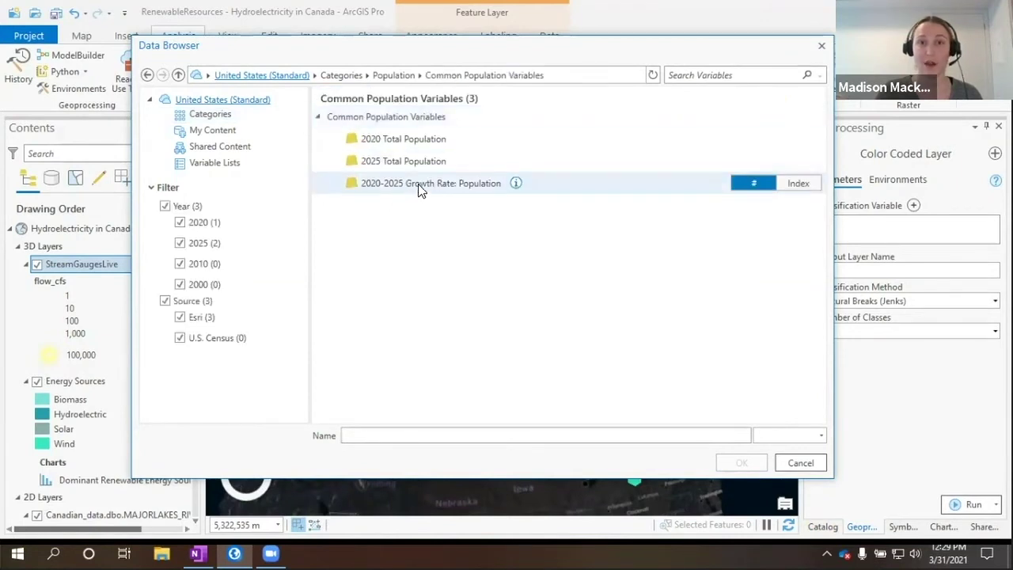
{"action": "left_click", "coordinate": [413, 185]}
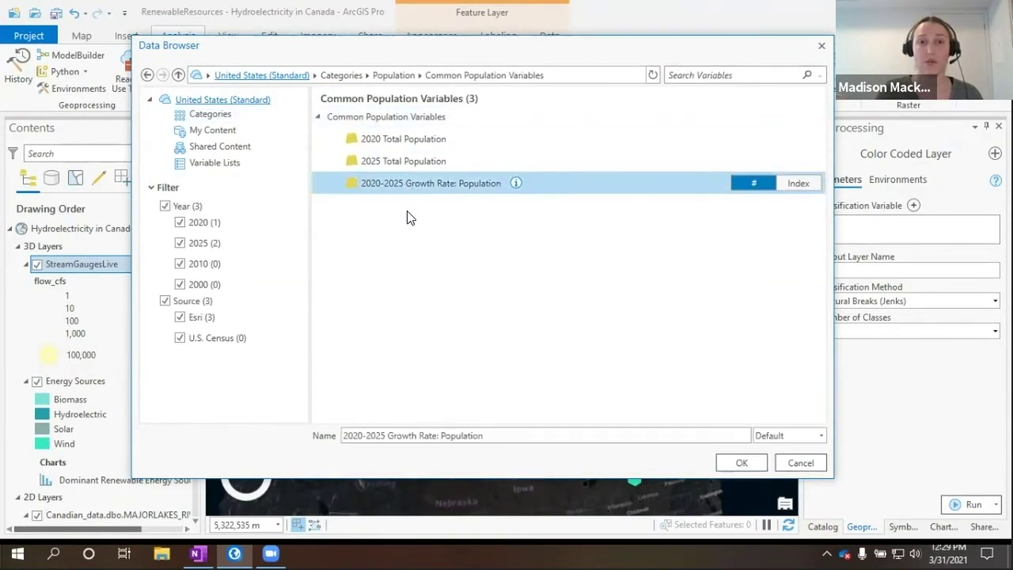
{"action": "left_click", "coordinate": [802, 463]}
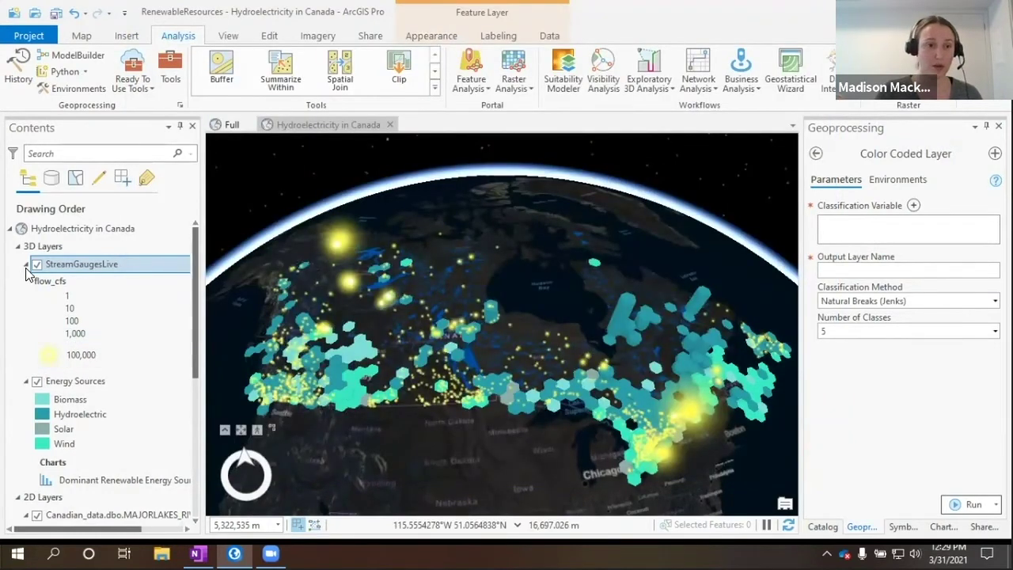
Step: Turn on the % Population Change (CSD) layer under the 2D Layers
{"action": "scroll", "coordinate": [30, 279], "scroll_direction": "down", "scroll_amount": 5}
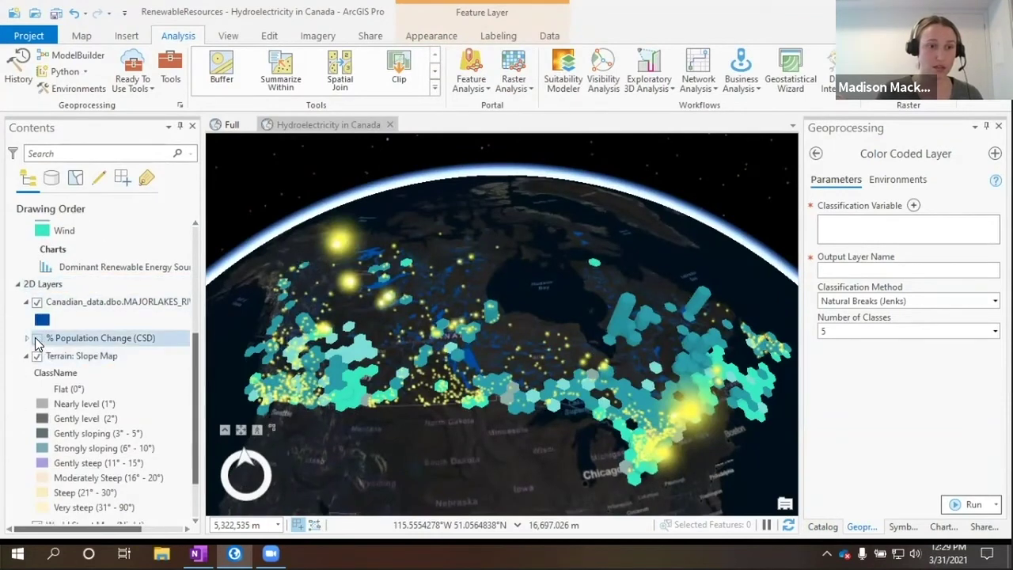
{"action": "left_click", "coordinate": [35, 337]}
{"action": "scroll", "coordinate": [86, 285], "scroll_direction": "up", "scroll_amount": 2}
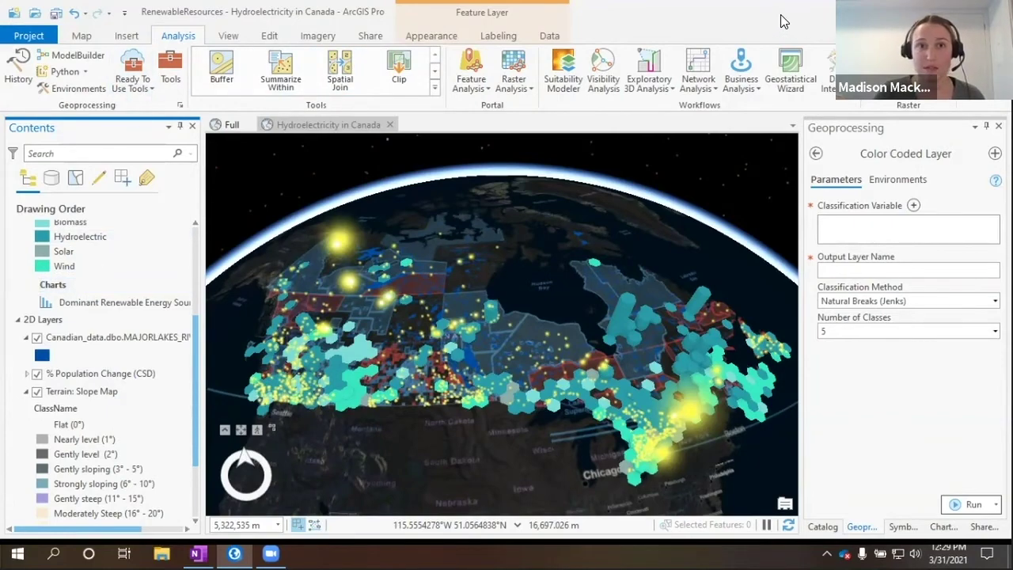
Step: Start sharing the Hydroelectricity in Canada scene as a web scene
{"action": "key", "text": "super+Down"}
{"action": "left_click", "coordinate": [480, 74]}
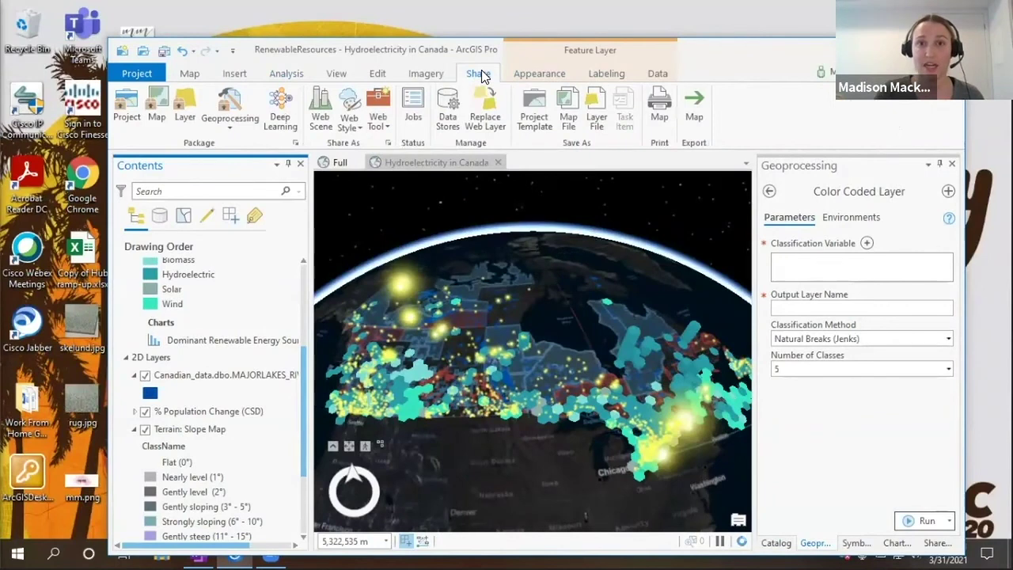
{"action": "left_click", "coordinate": [322, 113]}
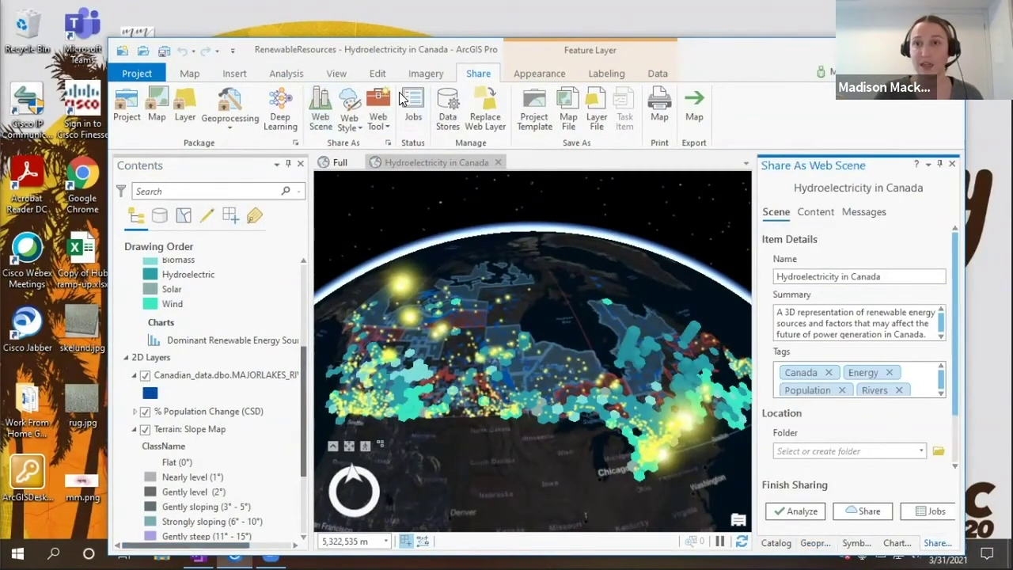
{"action": "key", "text": "super+Up"}
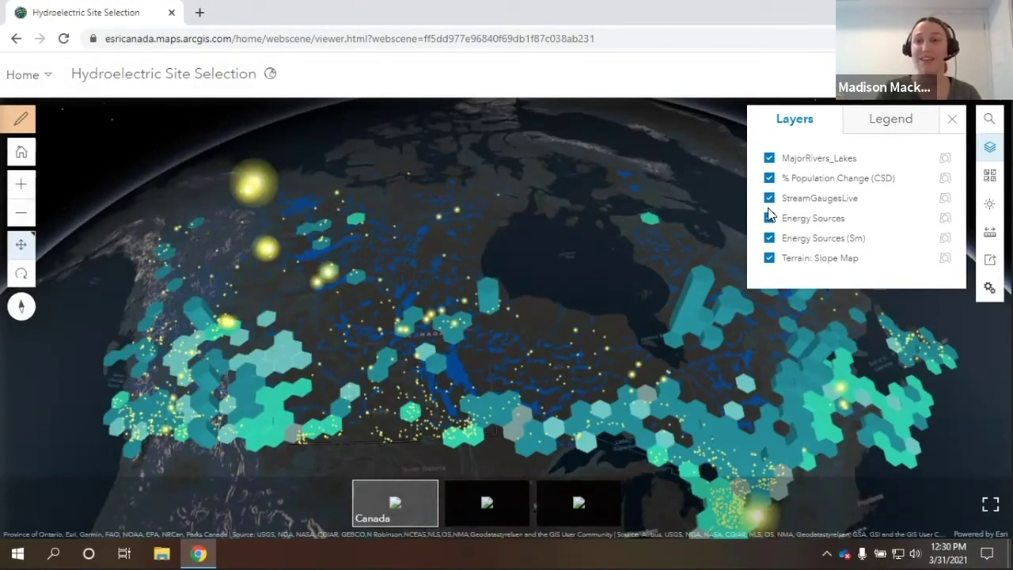
Step: View the Fort St. John and Keeyask slides of the Hydroelectric Site Selection web scene in the browser
{"action": "left_click", "coordinate": [484, 491]}
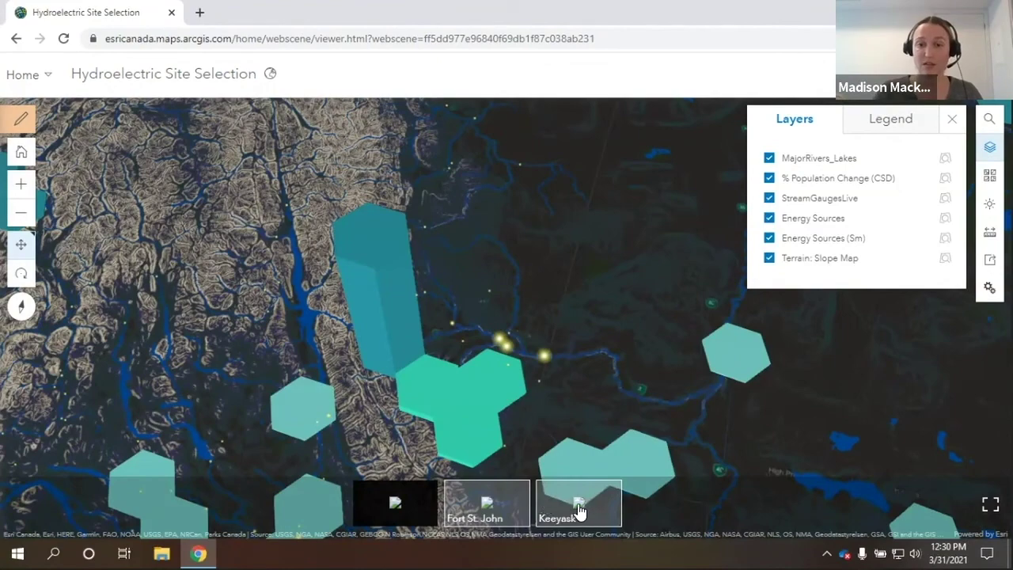
{"action": "left_click", "coordinate": [601, 513]}
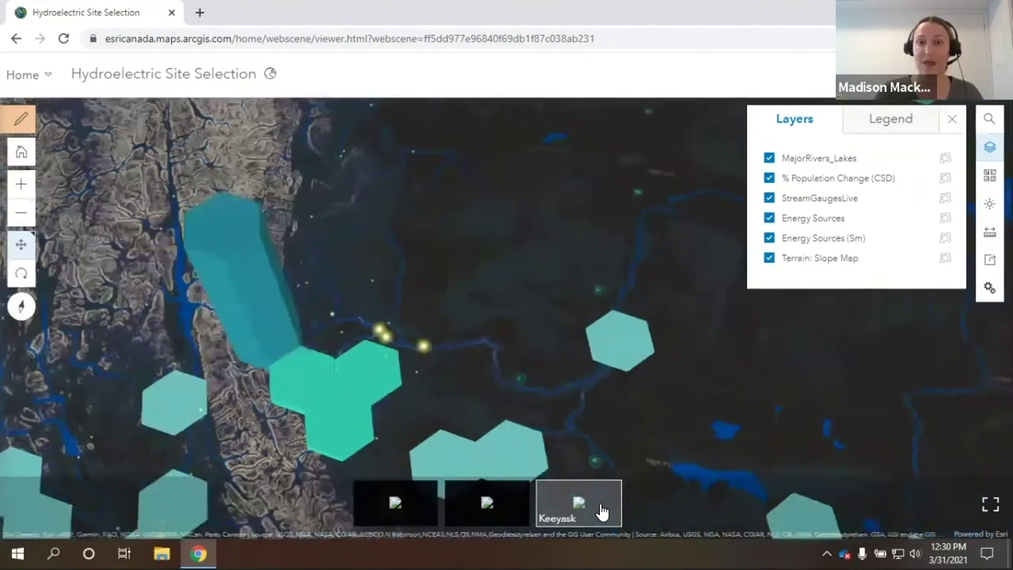